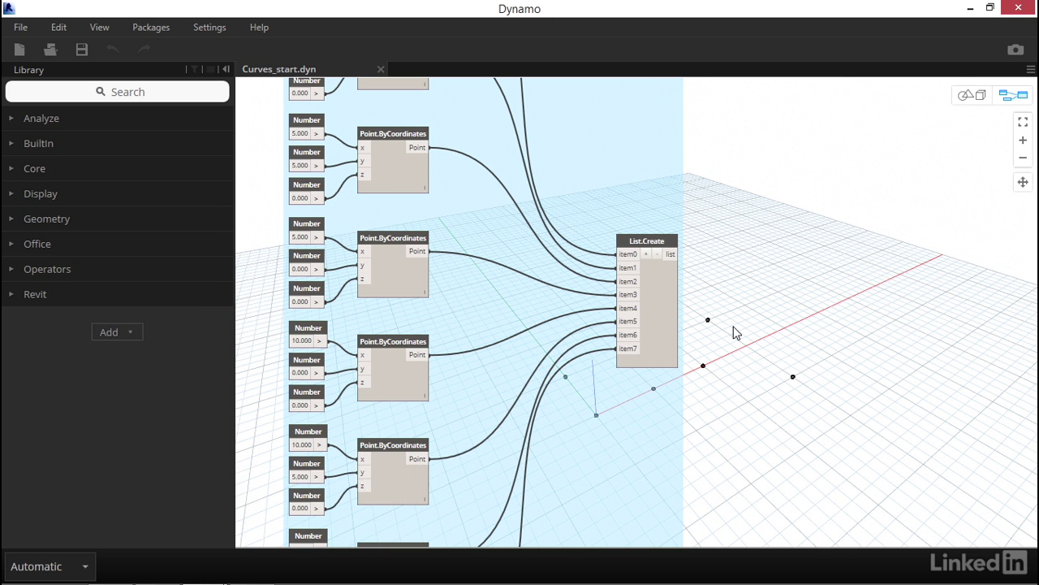
Pan and zoom around the graph to review the point nodes, List.Create and Number nodes
{"action": "middle_click_drag", "start_coordinate": [733, 364], "coordinate": [718, 236]}
{"action": "middle_click_drag", "start_coordinate": [721, 371], "coordinate": [722, 284]}
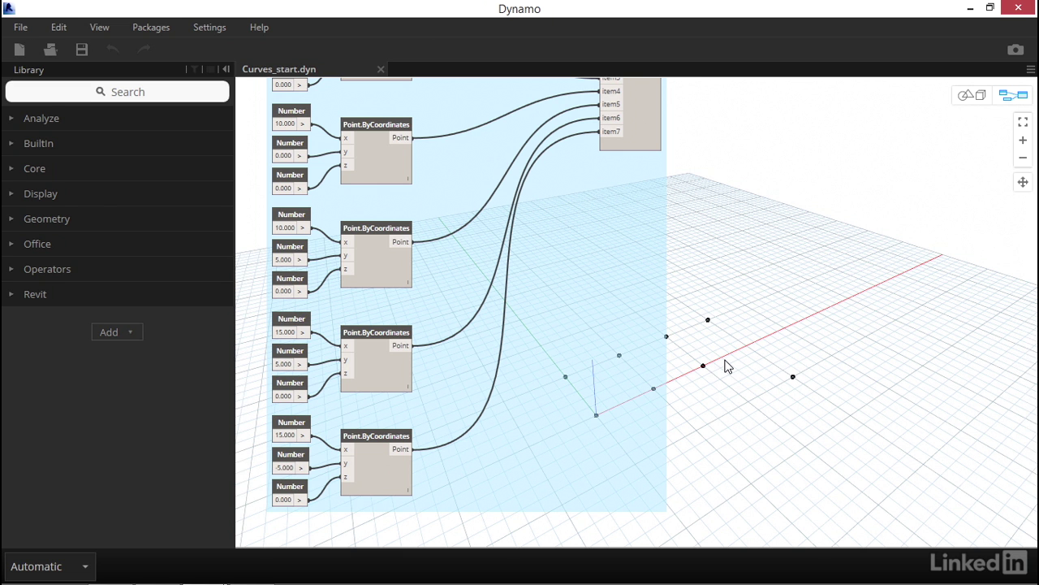
{"action": "middle_click_drag", "start_coordinate": [712, 163], "coordinate": [707, 306]}
{"action": "left_click", "coordinate": [622, 263]}
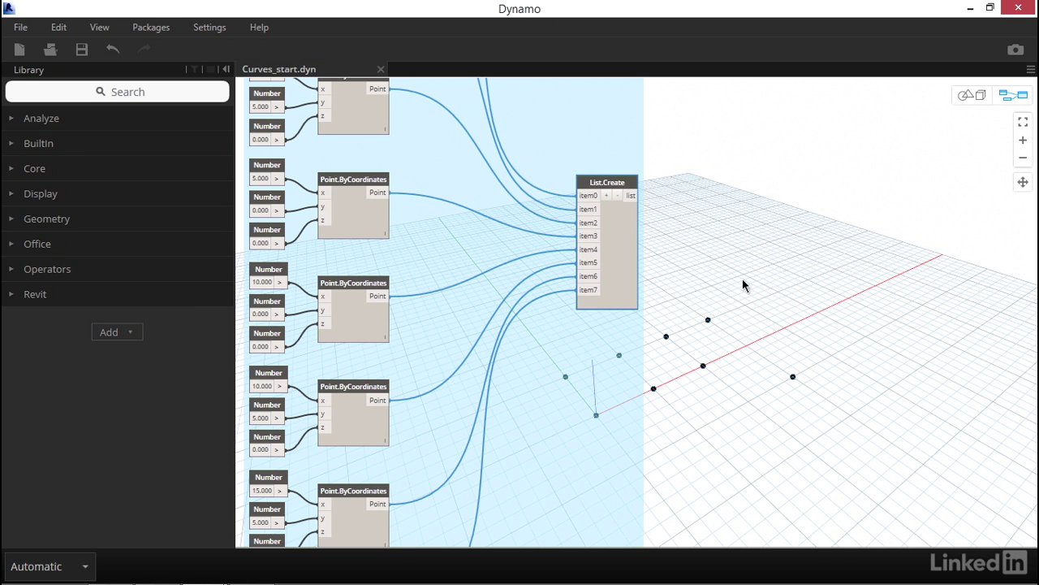
{"action": "left_click", "coordinate": [744, 323]}
{"action": "scroll", "coordinate": [748, 365], "scroll_direction": "down", "scroll_amount": 3}
{"action": "middle_click_drag", "start_coordinate": [736, 375], "coordinate": [616, 370]}
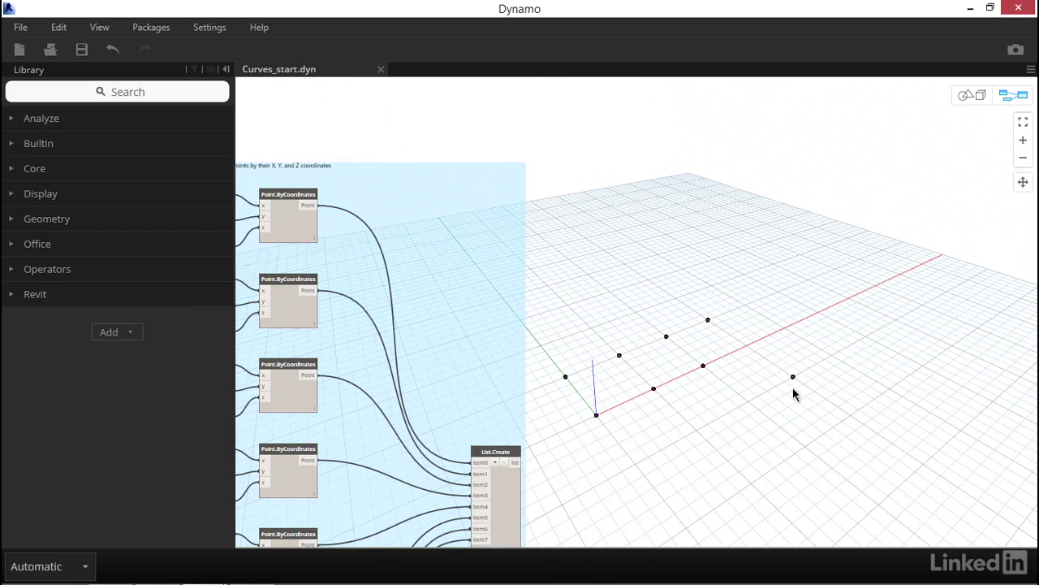
{"action": "middle_click_drag", "start_coordinate": [588, 461], "coordinate": [668, 415]}
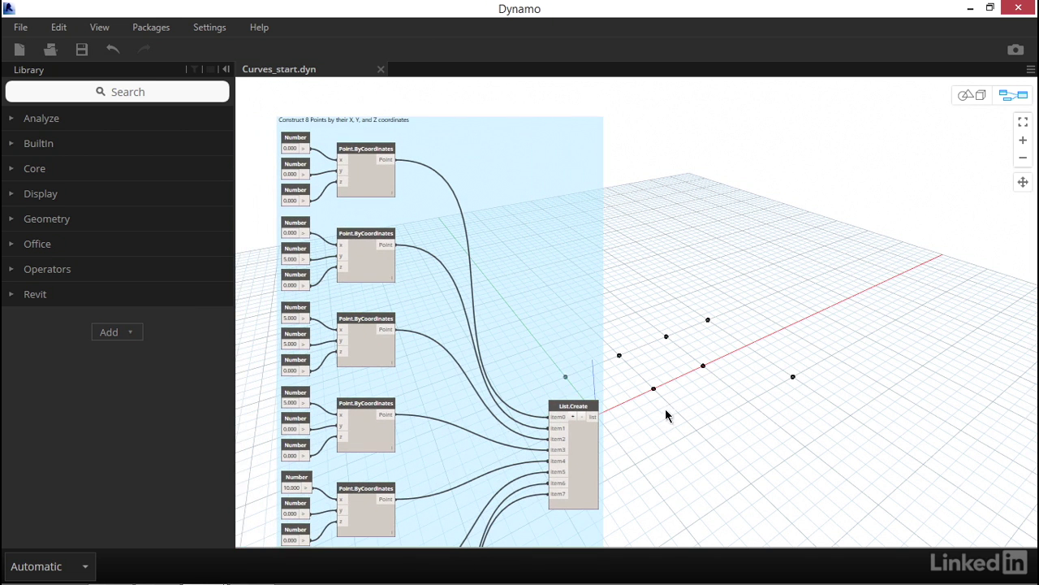
Expand Geometry > Curve in the Library and scroll through its curve nodes
{"action": "left_click", "coordinate": [129, 216]}
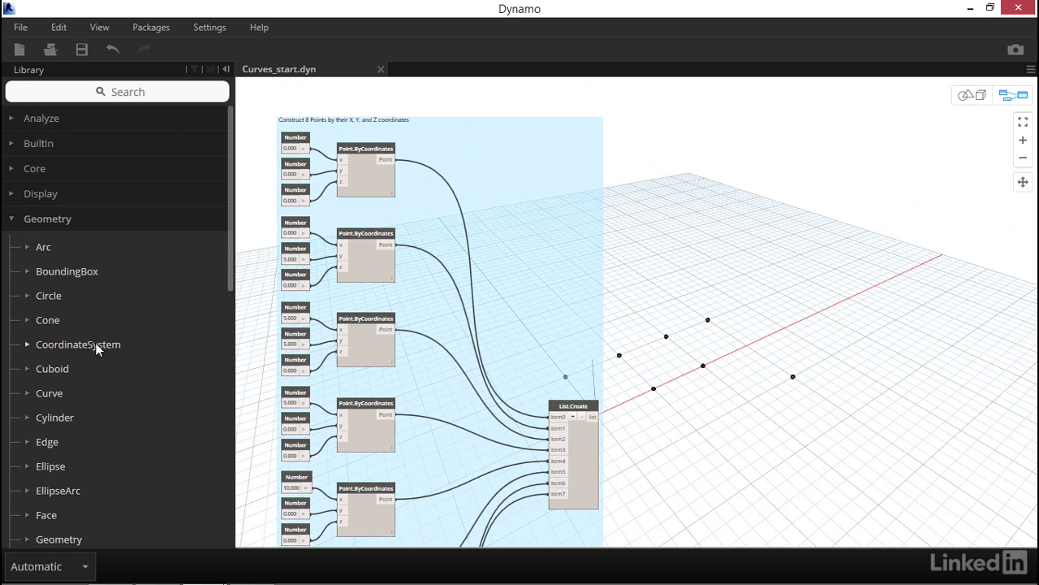
{"action": "left_click", "coordinate": [90, 394]}
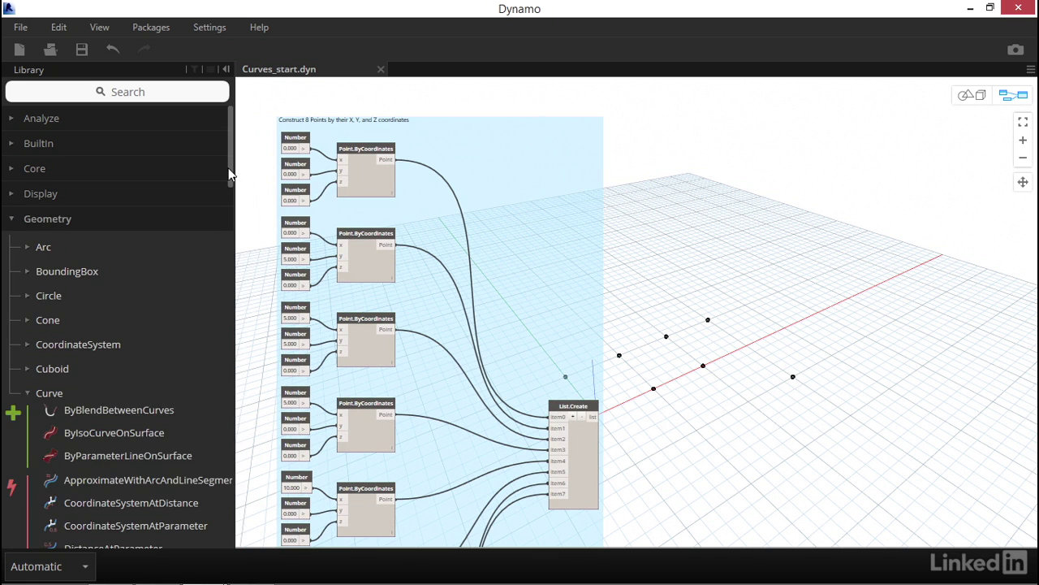
{"action": "scroll", "coordinate": [225, 203], "scroll_direction": "down", "scroll_amount": 5}
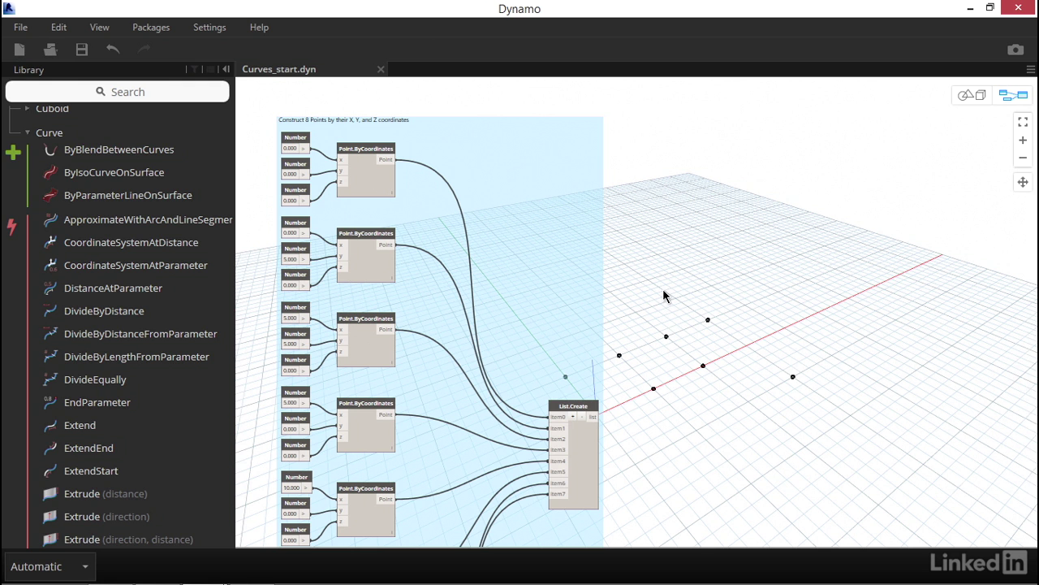
Collapse Curve and add a Line.ByStartPointEndPoint node from Geometry > Line
{"action": "left_click", "coordinate": [117, 133]}
{"action": "left_click", "coordinate": [109, 351]}
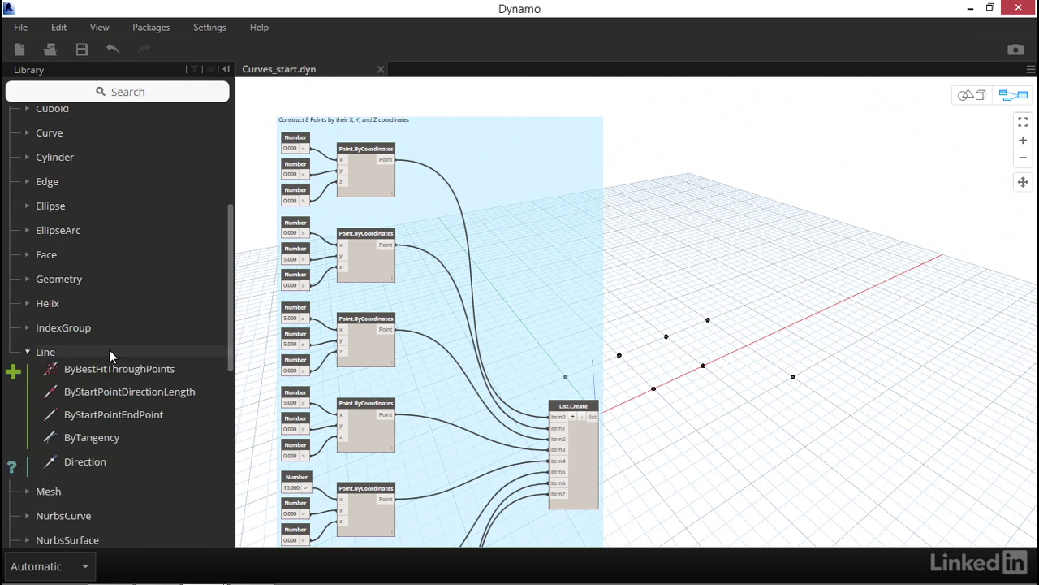
{"action": "left_click", "coordinate": [114, 414]}
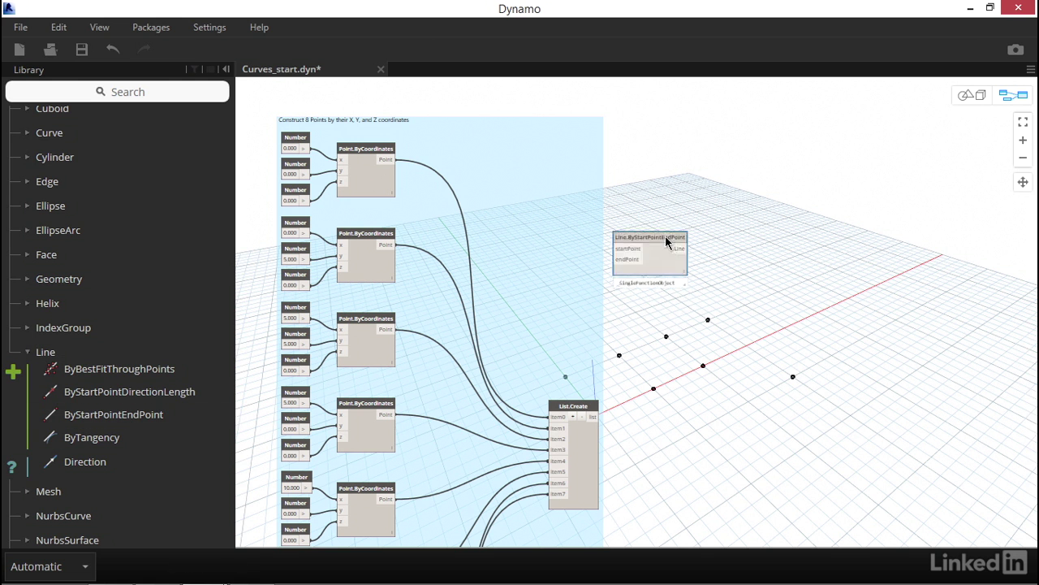
{"action": "scroll", "coordinate": [658, 248], "scroll_direction": "up", "scroll_amount": 3}
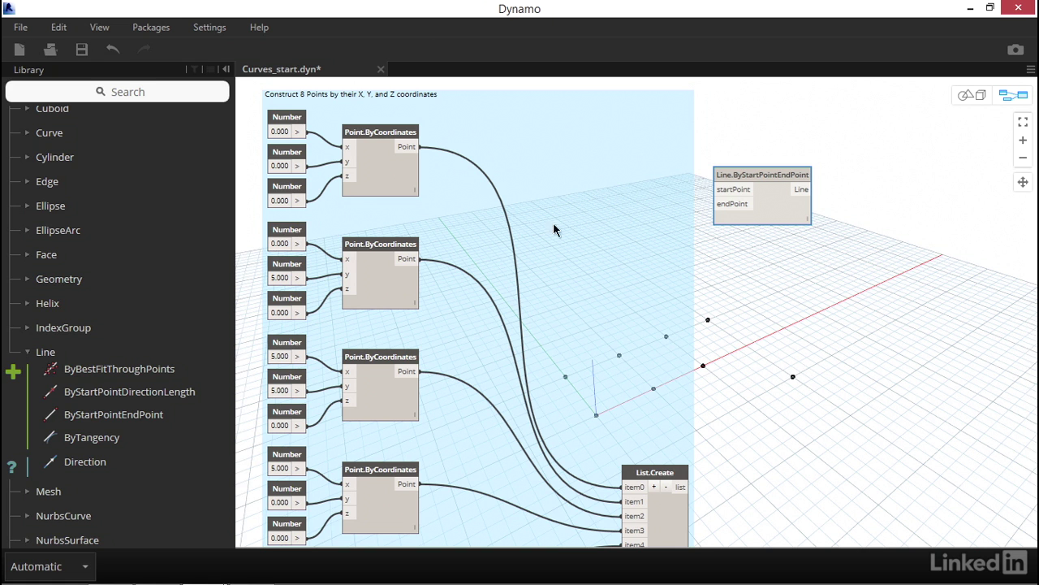
Wire the first Point to startPoint and the second Point to endPoint
{"action": "left_click", "coordinate": [420, 147]}
{"action": "left_click", "coordinate": [706, 188]}
{"action": "left_click", "coordinate": [420, 259]}
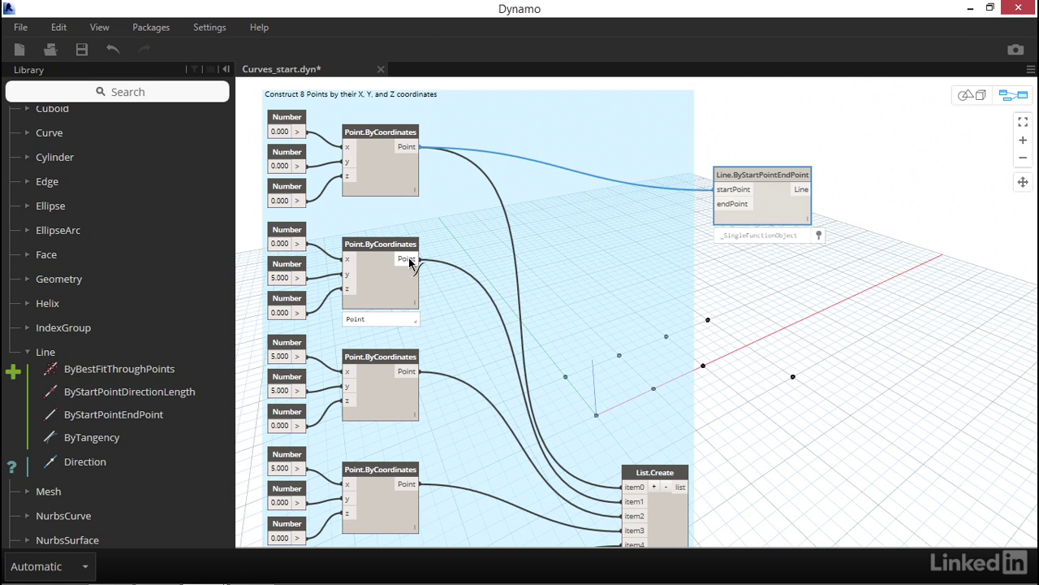
{"action": "left_click", "coordinate": [717, 204]}
{"action": "middle_click_drag", "start_coordinate": [833, 332], "coordinate": [645, 338]}
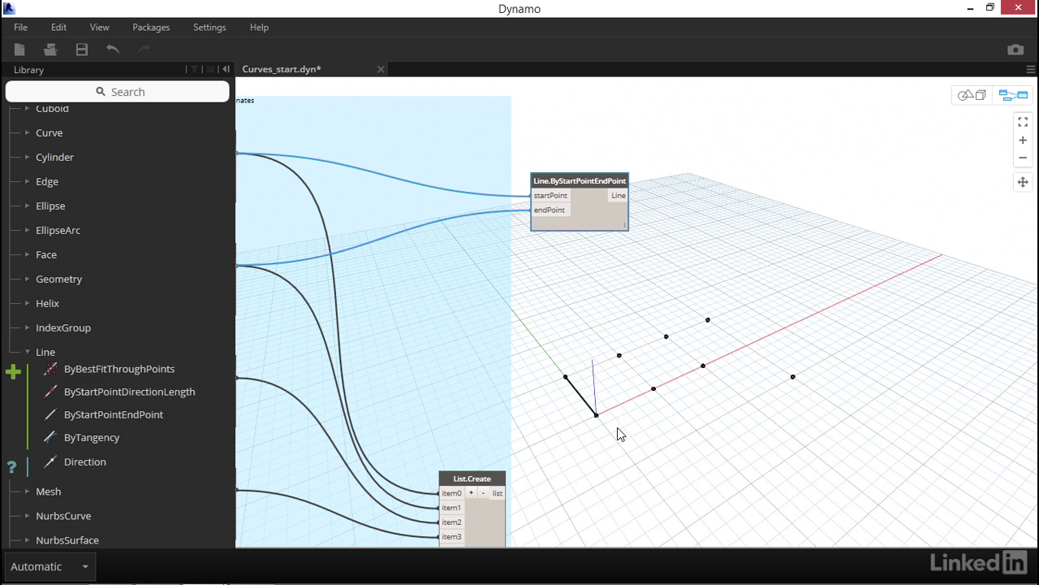
Add a second Line.ByStartPointEndPoint node and place it below the first
{"action": "left_click", "coordinate": [177, 415]}
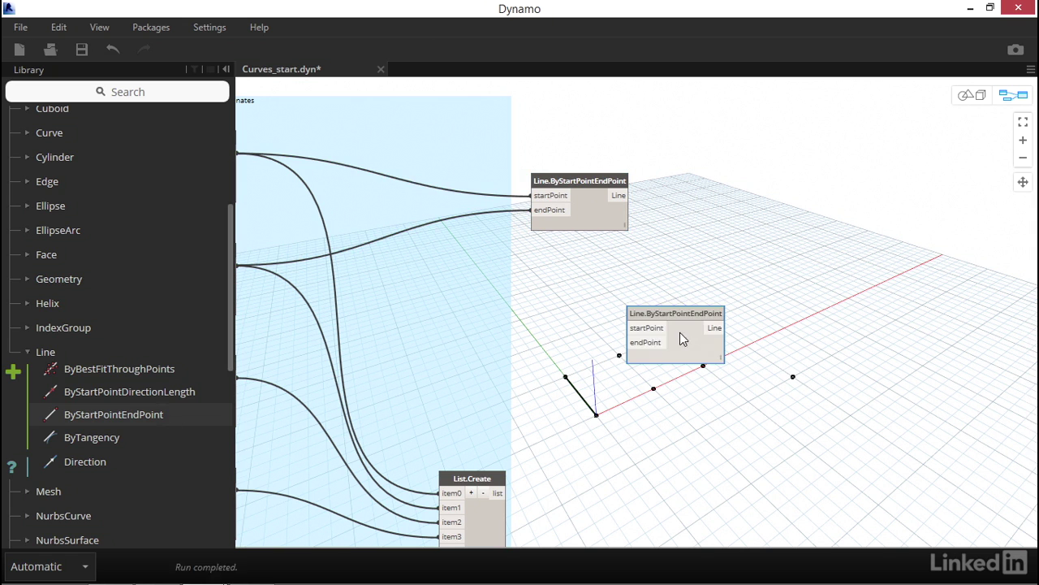
{"action": "left_click_drag", "start_coordinate": [682, 338], "coordinate": [589, 284]}
{"action": "middle_click_drag", "start_coordinate": [608, 390], "coordinate": [666, 303]}
{"action": "middle_click_drag", "start_coordinate": [357, 225], "coordinate": [470, 221]}
Wire the second and third points into the new line, then show List.Create's eight-point preview
{"action": "left_click", "coordinate": [438, 177]}
{"action": "left_click", "coordinate": [735, 186]}
{"action": "left_click", "coordinate": [437, 290]}
{"action": "left_click", "coordinate": [736, 201]}
{"action": "middle_click_drag", "start_coordinate": [722, 390], "coordinate": [522, 382]}
{"action": "scroll", "coordinate": [522, 382], "scroll_direction": "up", "scroll_amount": 1}
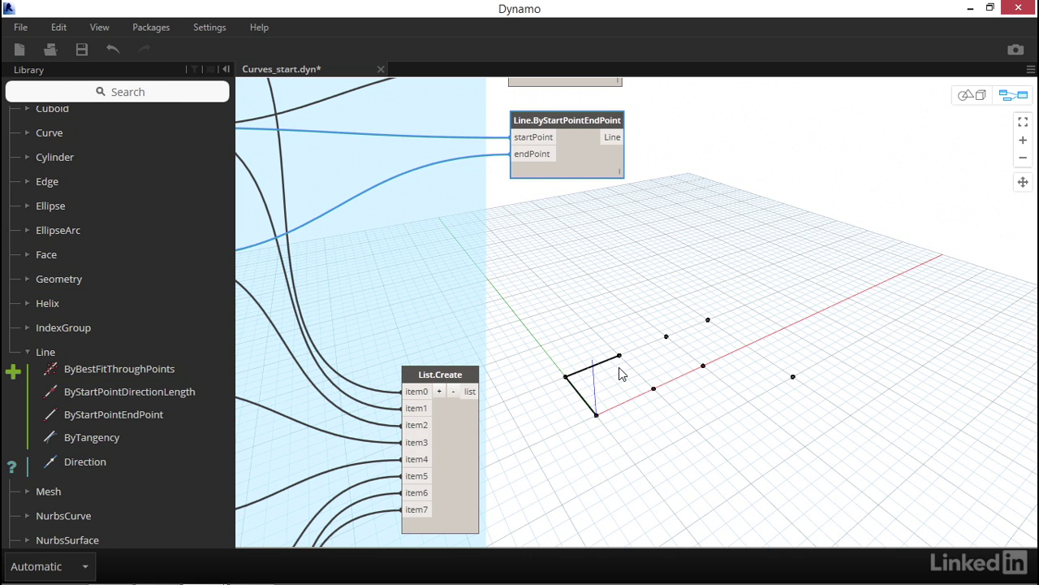
{"action": "middle_click_drag", "start_coordinate": [609, 460], "coordinate": [597, 313]}
{"action": "mouse_move", "coordinate": [455, 411]}
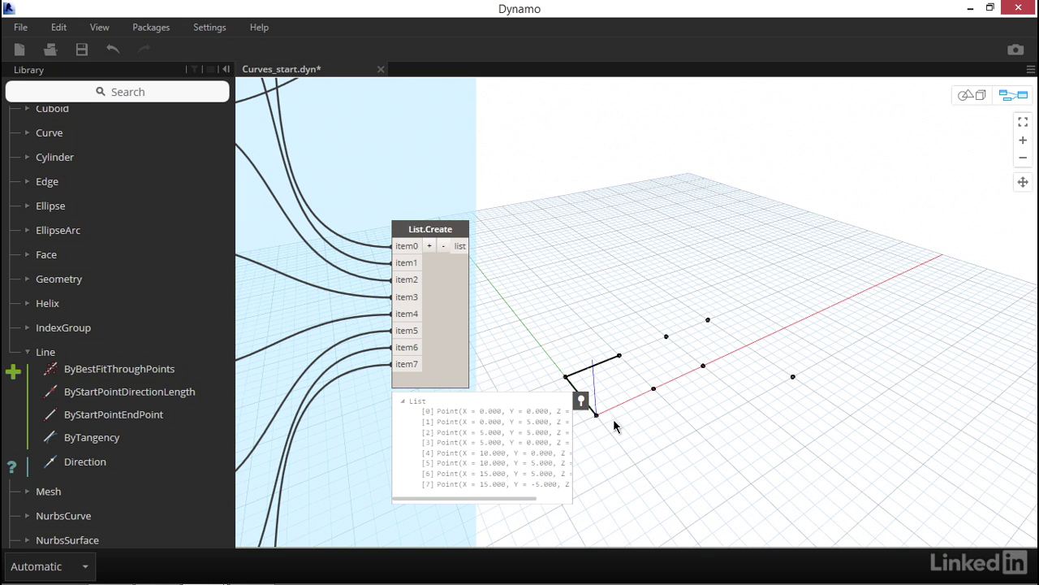
Add List.ShiftIndices via 'list.shift' search and feed it List.Create's point list
{"action": "left_click", "coordinate": [145, 91]}
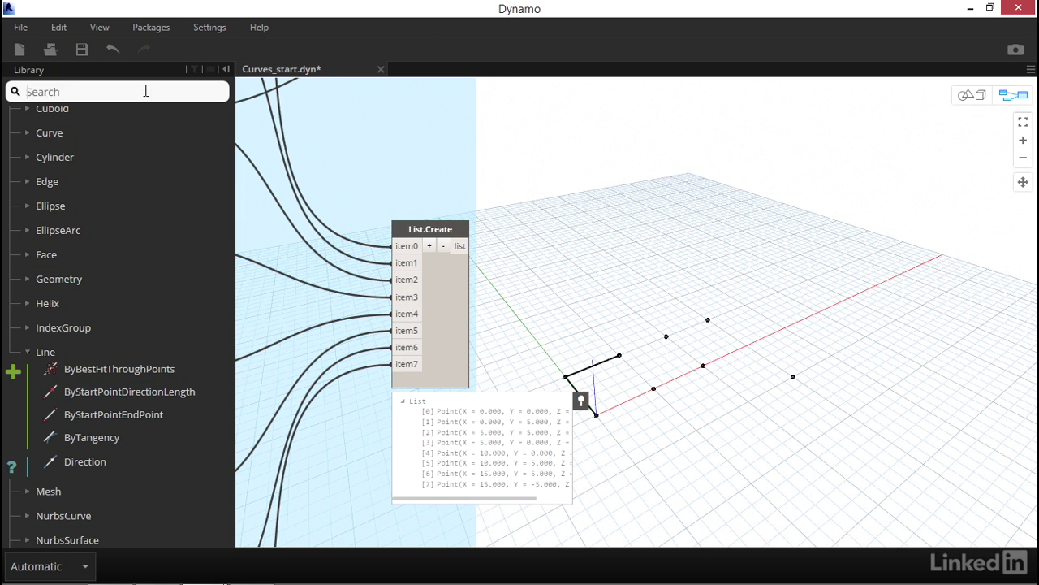
{"action": "type", "text": "list."}
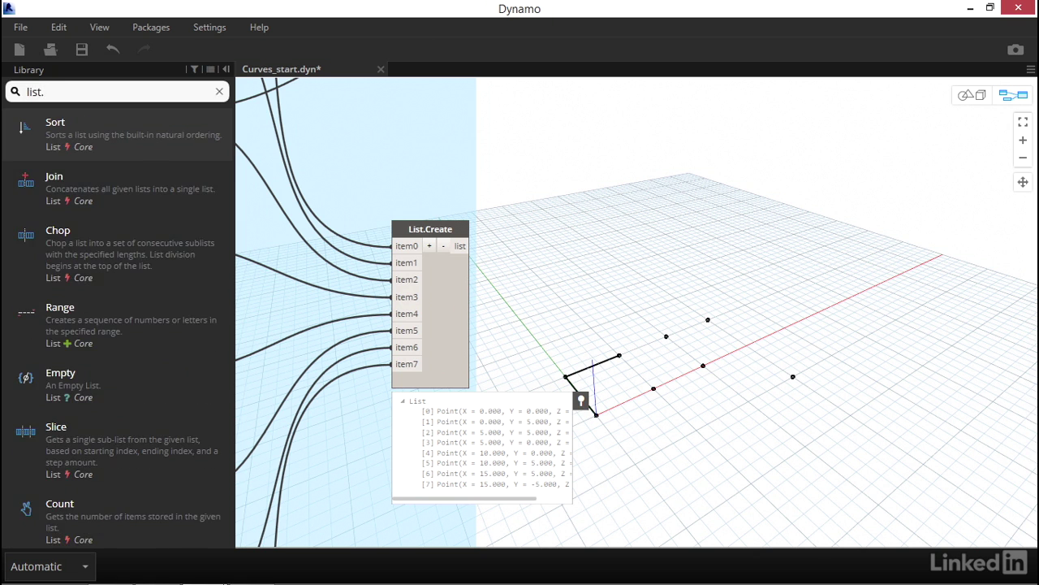
{"action": "type", "text": "shift"}
{"action": "left_click", "coordinate": [142, 128]}
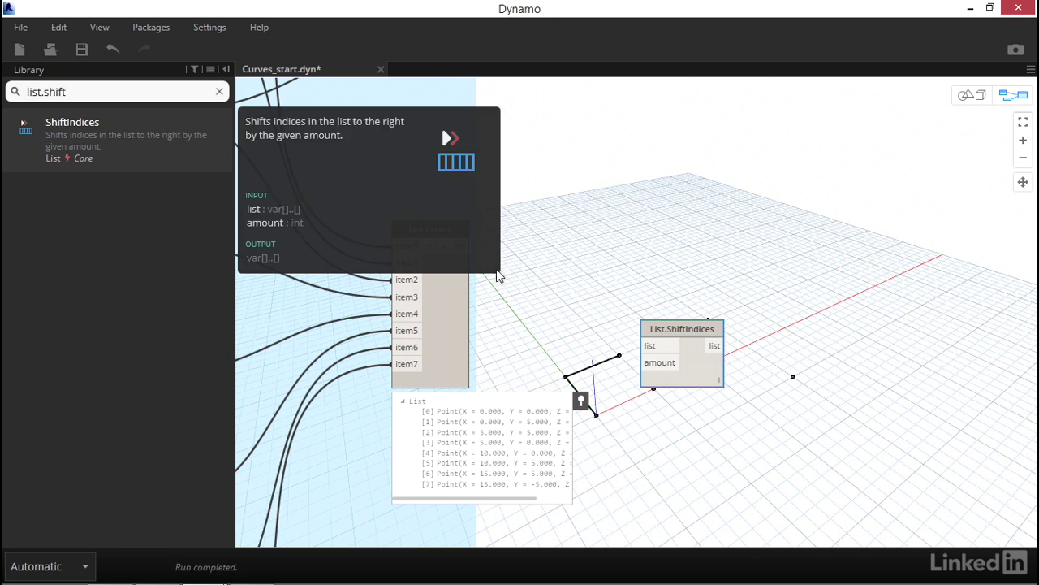
{"action": "left_click", "coordinate": [218, 91]}
{"action": "left_click_drag", "start_coordinate": [682, 358], "coordinate": [641, 262]}
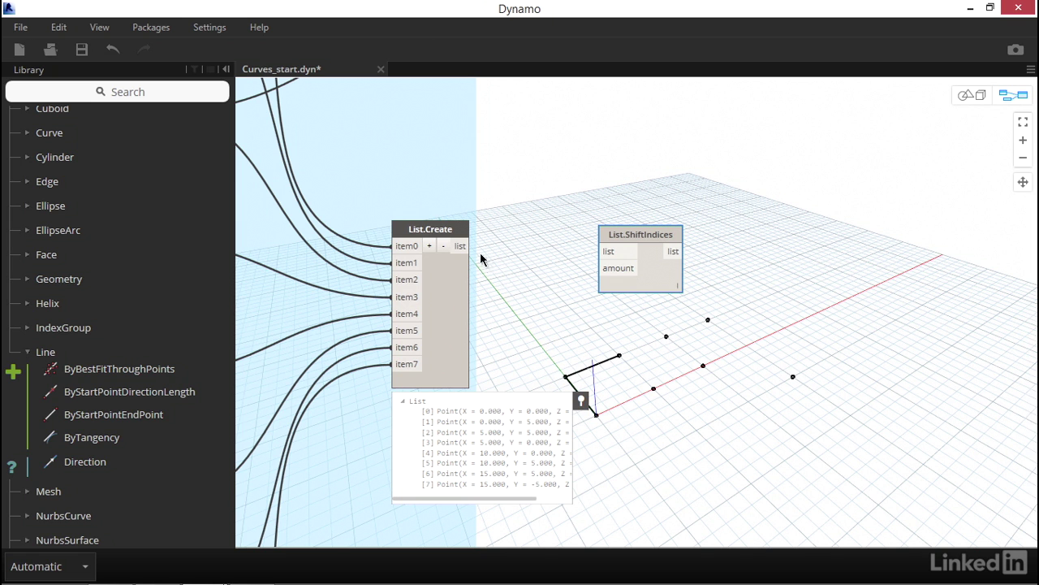
{"action": "left_click_drag", "start_coordinate": [469, 247], "coordinate": [607, 252]}
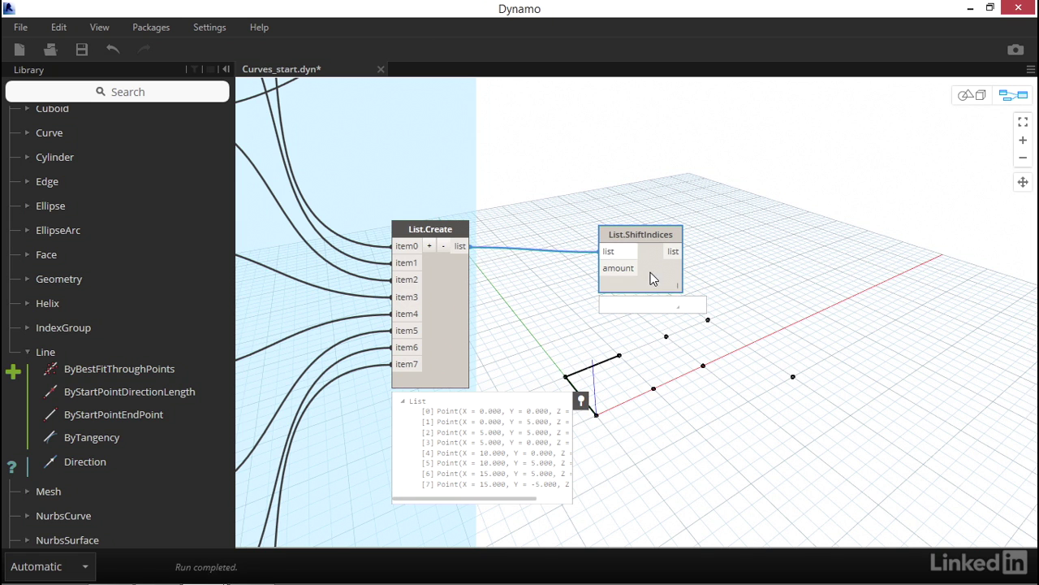
{"action": "left_click_drag", "start_coordinate": [658, 276], "coordinate": [696, 271]}
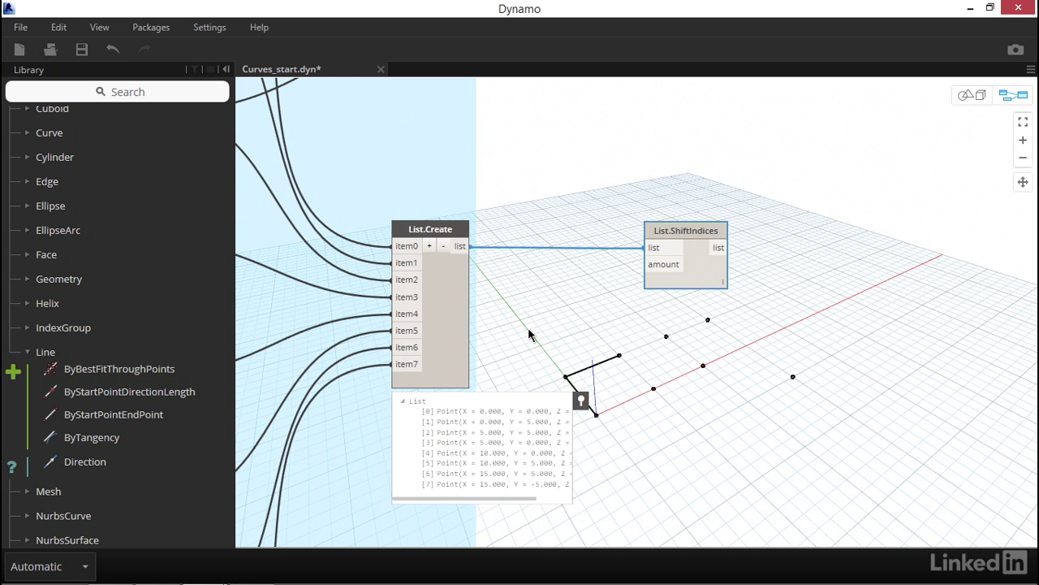
Add a Number node set to 1 and wire it into ShiftIndices' amount
{"action": "left_click", "coordinate": [138, 90]}
{"action": "type", "text": "number"}
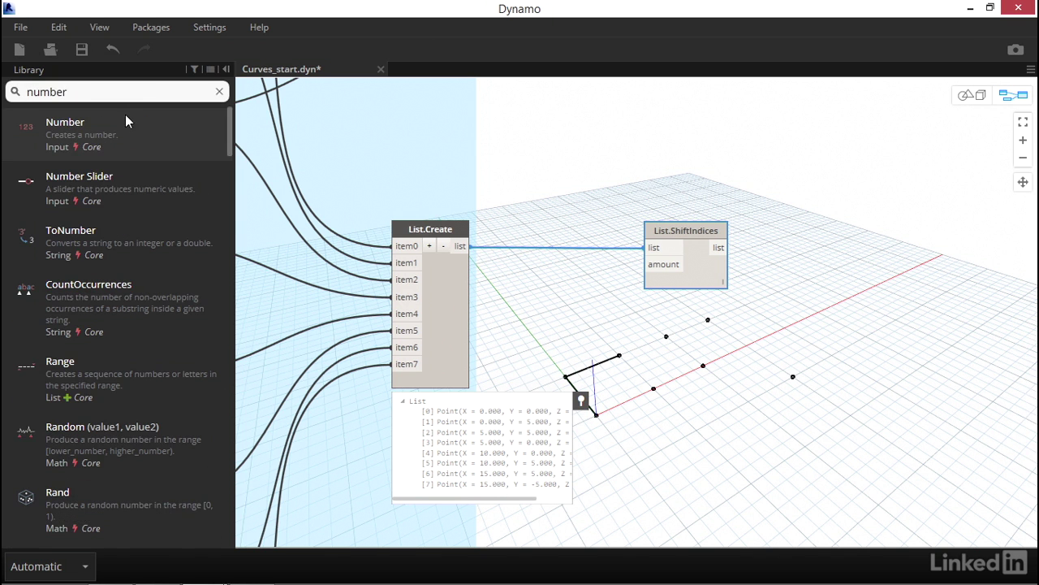
{"action": "key", "text": "Return"}
{"action": "left_click_drag", "start_coordinate": [680, 346], "coordinate": [593, 276]}
{"action": "double_click", "coordinate": [592, 294]}
{"action": "type", "text": "1"}
{"action": "key", "text": "Return"}
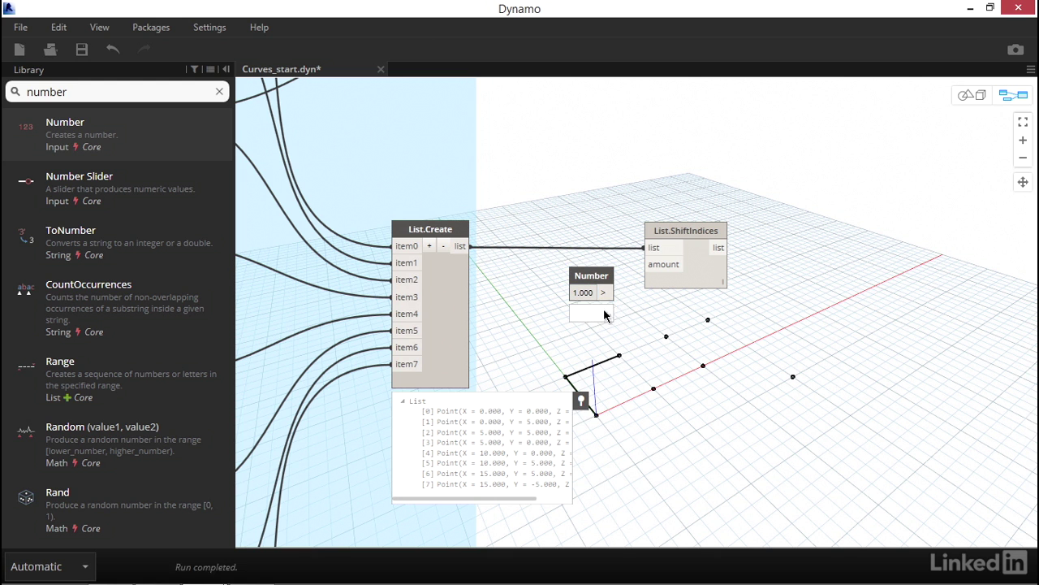
{"action": "left_click_drag", "start_coordinate": [613, 293], "coordinate": [647, 264]}
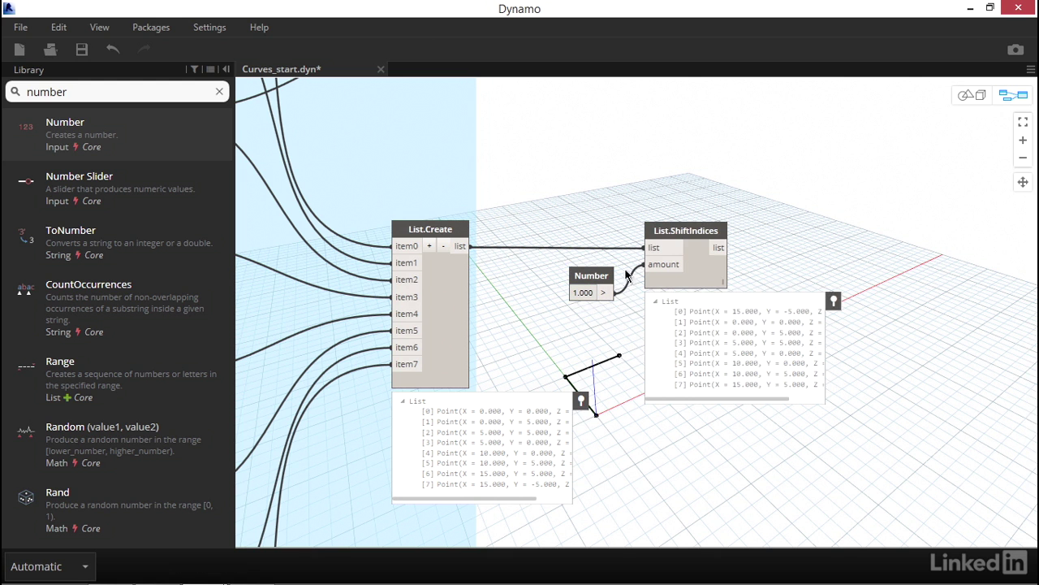
{"action": "left_click_drag", "start_coordinate": [684, 189], "coordinate": [523, 380]}
{"action": "scroll", "coordinate": [545, 523], "scroll_direction": "up", "scroll_amount": 5}
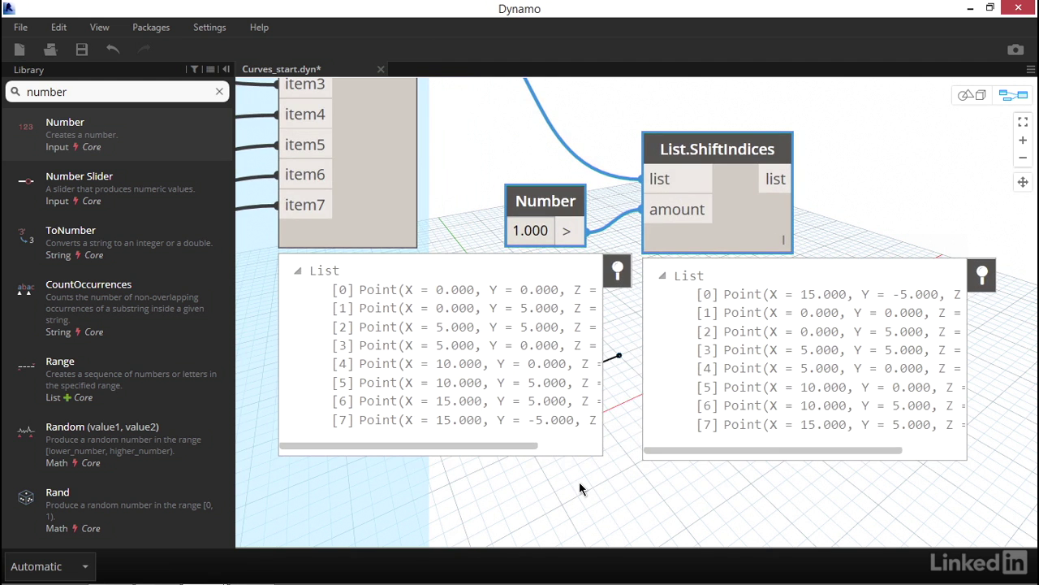
Compare preview rows to confirm X 15, Y -5 now comes first, then clear the Library search
{"action": "left_click", "coordinate": [477, 299]}
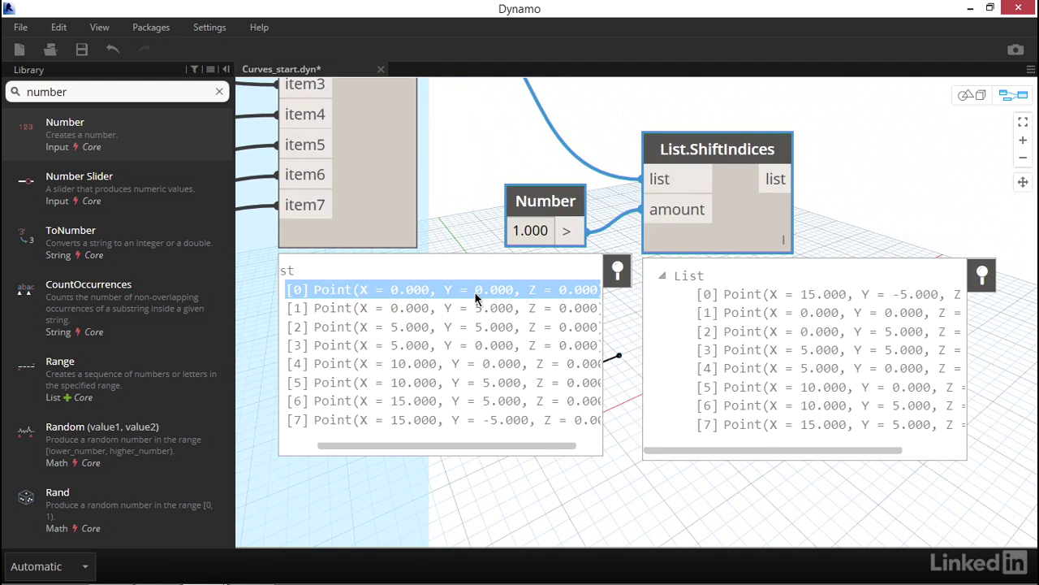
{"action": "left_click", "coordinate": [754, 315]}
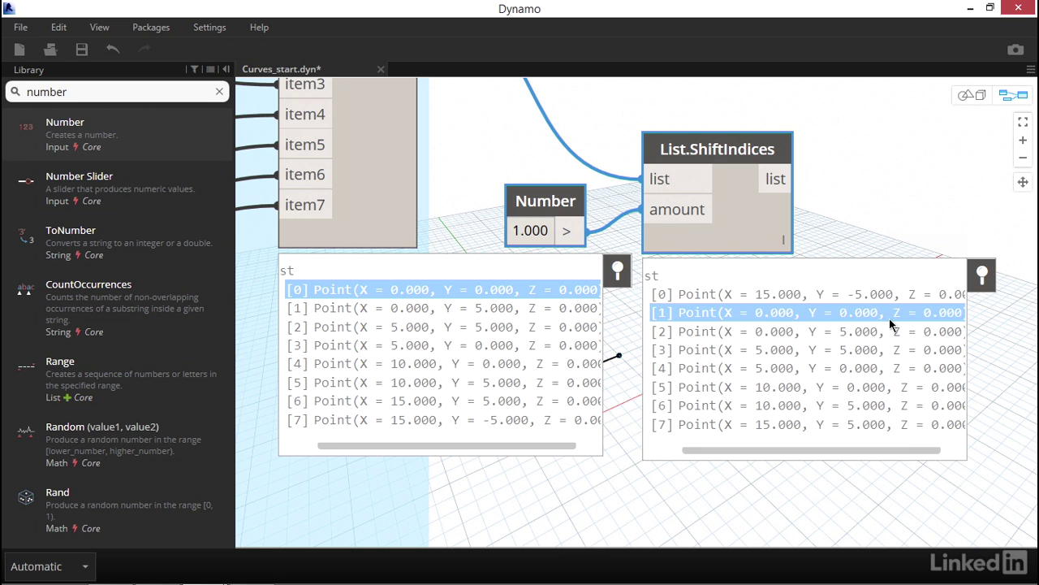
{"action": "left_click", "coordinate": [438, 316]}
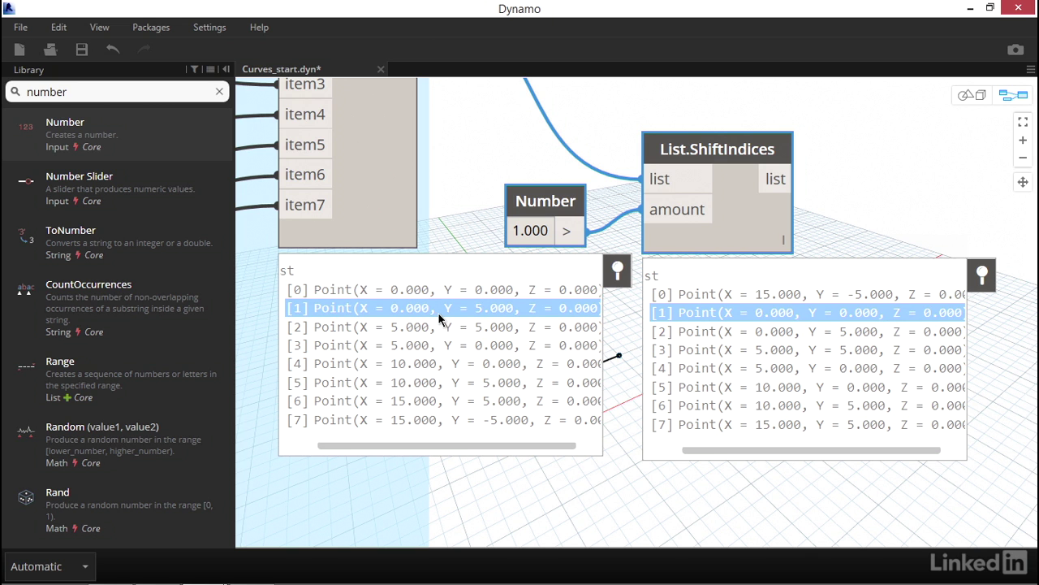
{"action": "left_click", "coordinate": [679, 332]}
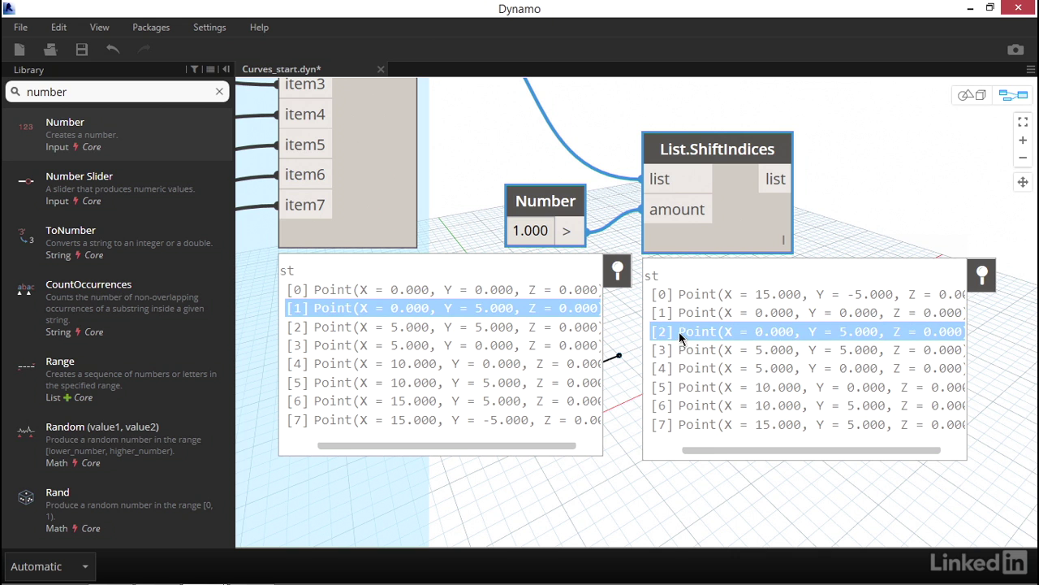
{"action": "left_click", "coordinate": [506, 420]}
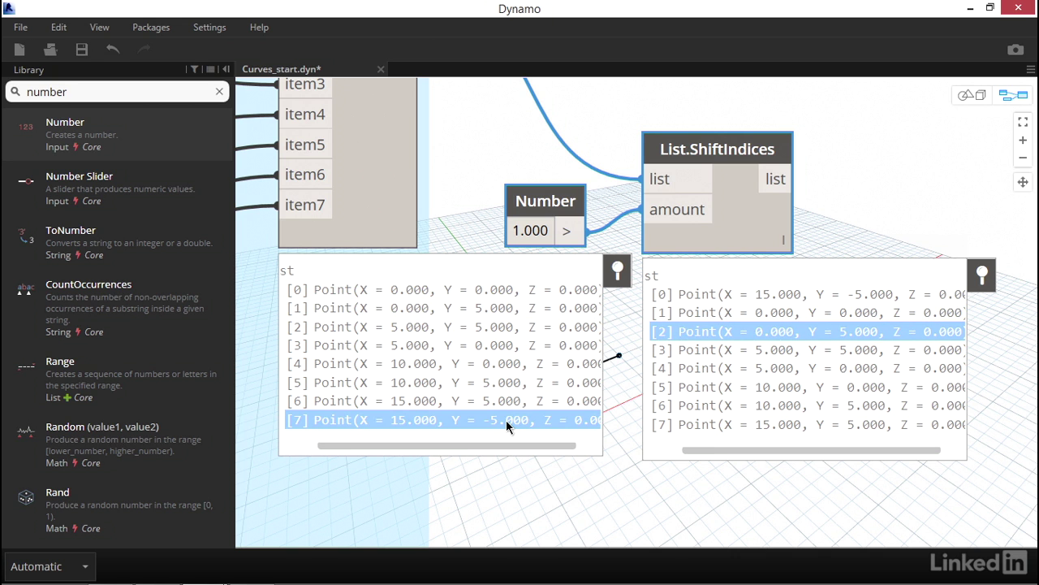
{"action": "left_click", "coordinate": [774, 295]}
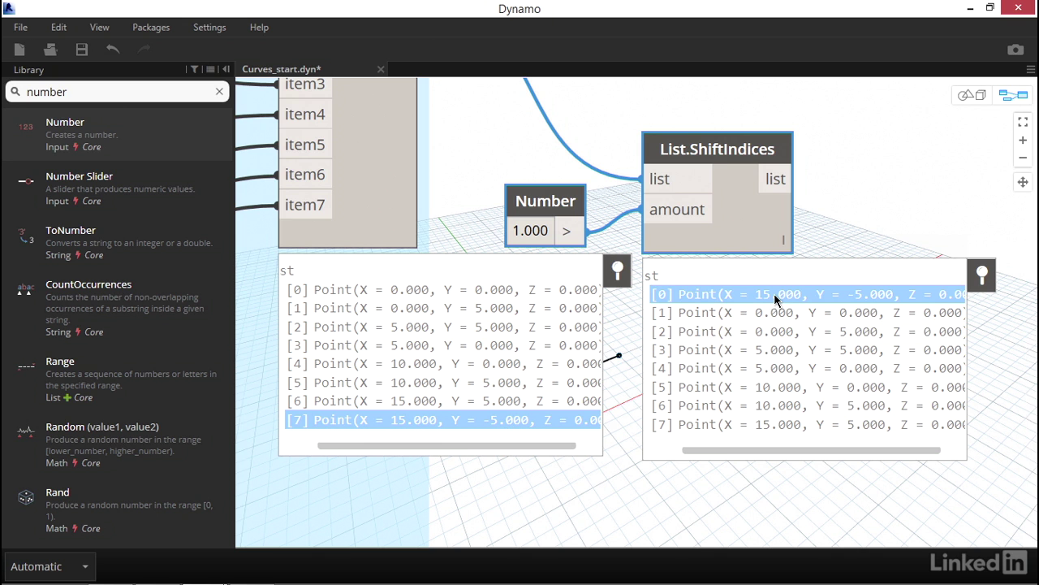
{"action": "left_click", "coordinate": [220, 92]}
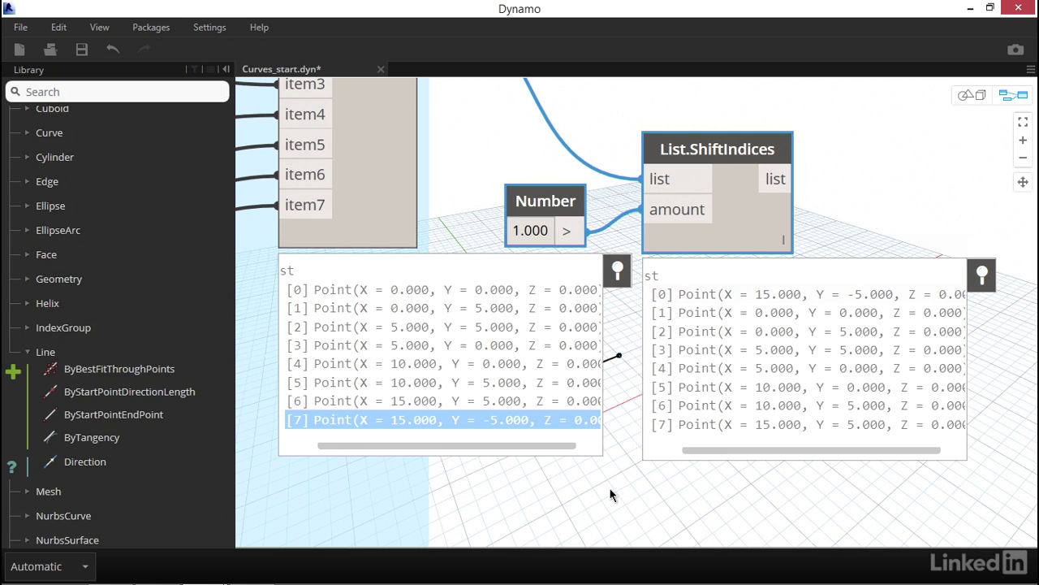
Add Line.ByStartPointEndPoint with List.Create as start and ShiftIndices as end points, forming the eight-sided outline
{"action": "scroll", "coordinate": [611, 492], "scroll_direction": "down", "scroll_amount": 3}
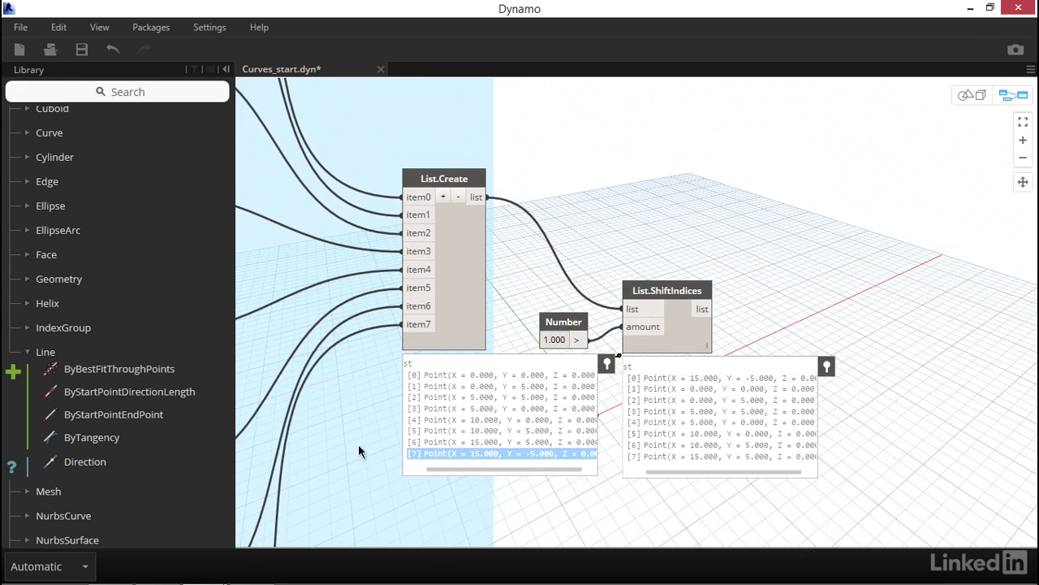
{"action": "left_click", "coordinate": [174, 417]}
{"action": "left_click_drag", "start_coordinate": [738, 387], "coordinate": [850, 193]}
{"action": "middle_click_drag", "start_coordinate": [646, 214], "coordinate": [670, 378]}
{"action": "left_click_drag", "start_coordinate": [502, 368], "coordinate": [816, 359]}
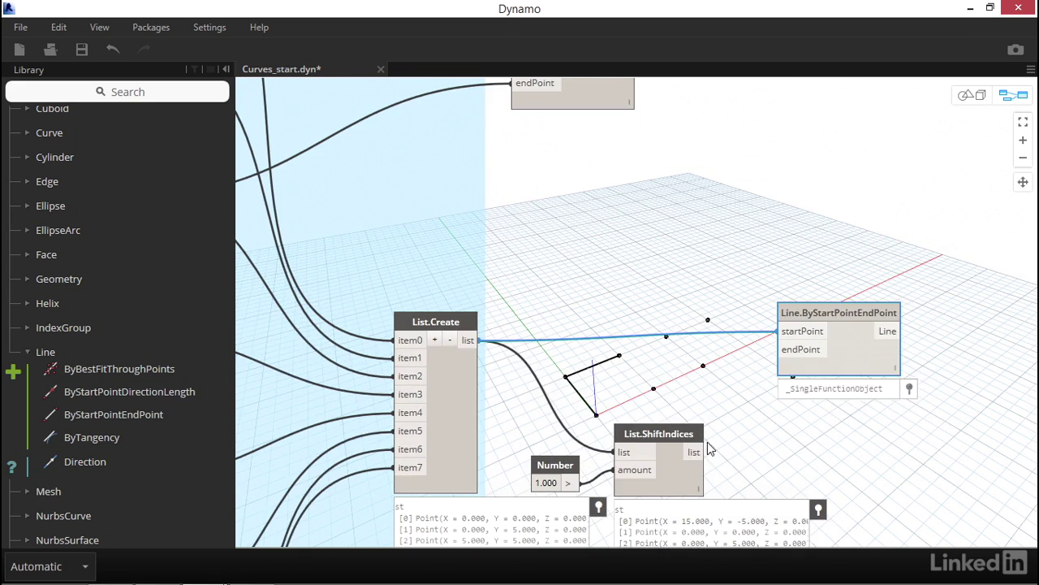
{"action": "left_click_drag", "start_coordinate": [696, 451], "coordinate": [801, 372]}
{"action": "scroll", "coordinate": [720, 261], "scroll_direction": "down", "scroll_amount": 3}
{"action": "middle_click_drag", "start_coordinate": [719, 260], "coordinate": [515, 222]}
{"action": "scroll", "coordinate": [659, 394], "scroll_direction": "up", "scroll_amount": 2}
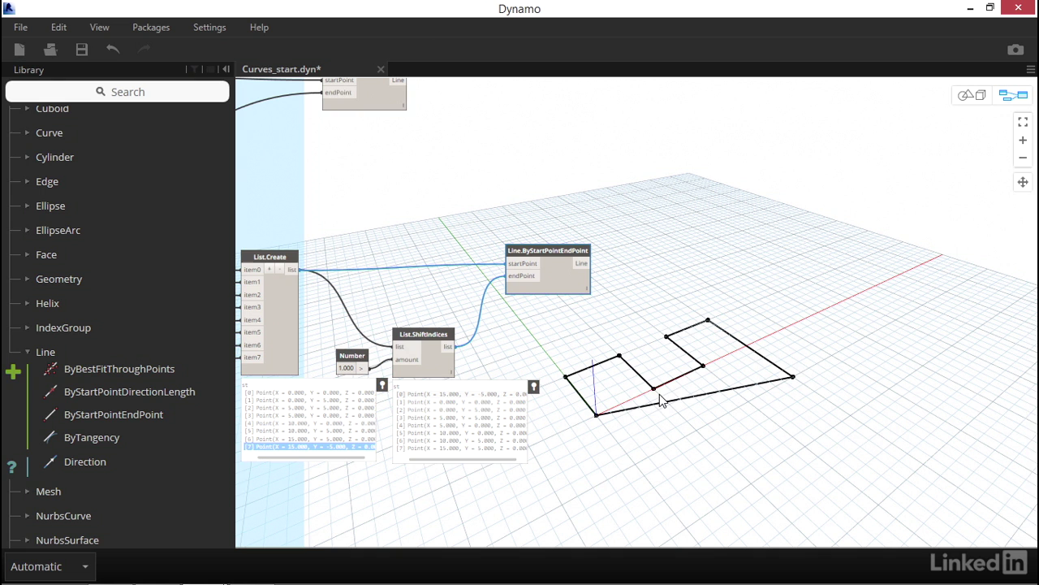
{"action": "left_click", "coordinate": [622, 426]}
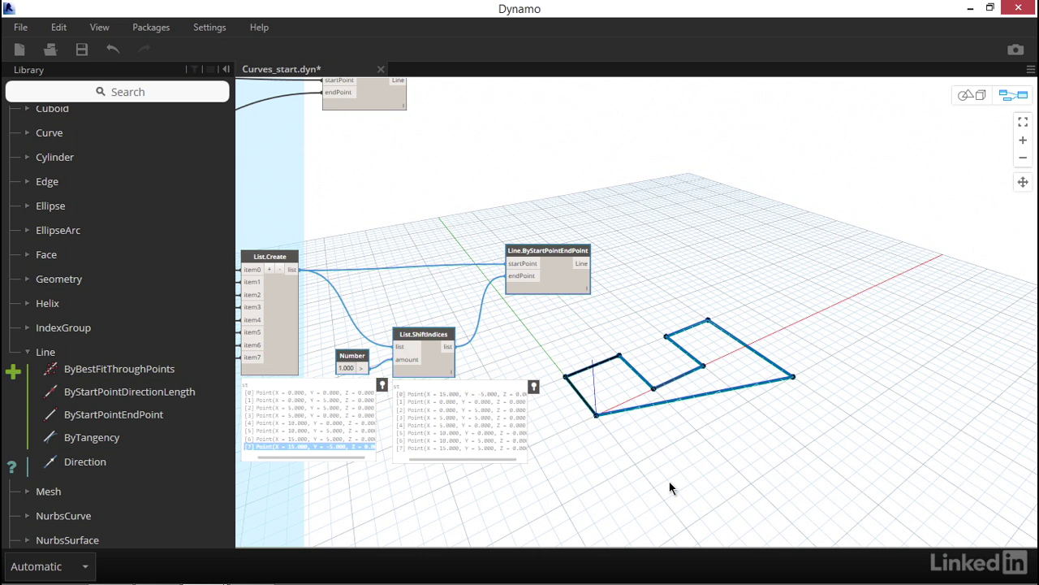
{"action": "left_click", "coordinate": [670, 487]}
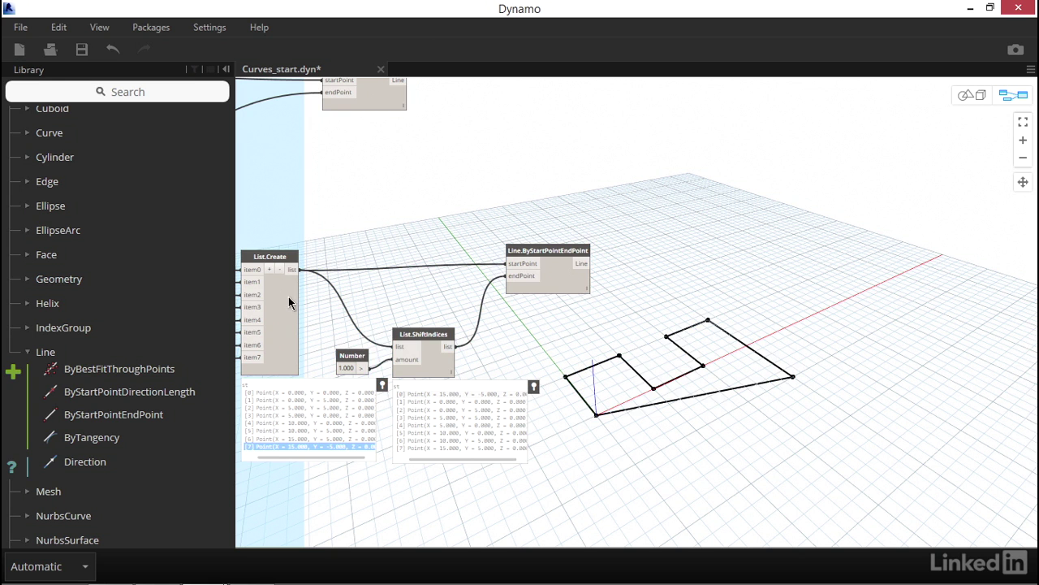
{"action": "middle_click_drag", "start_coordinate": [283, 300], "coordinate": [301, 303]}
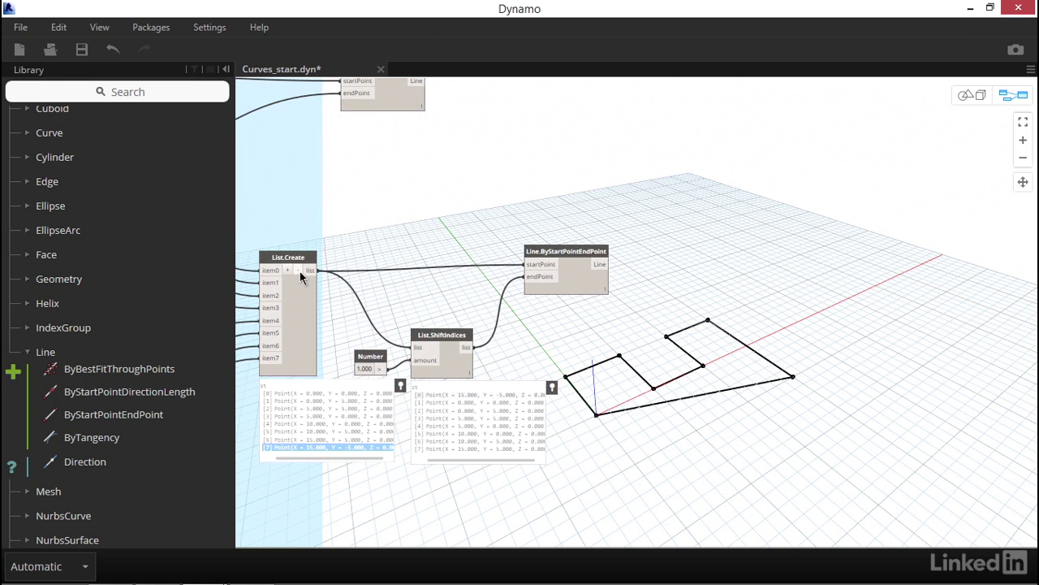
{"action": "left_click", "coordinate": [300, 271]}
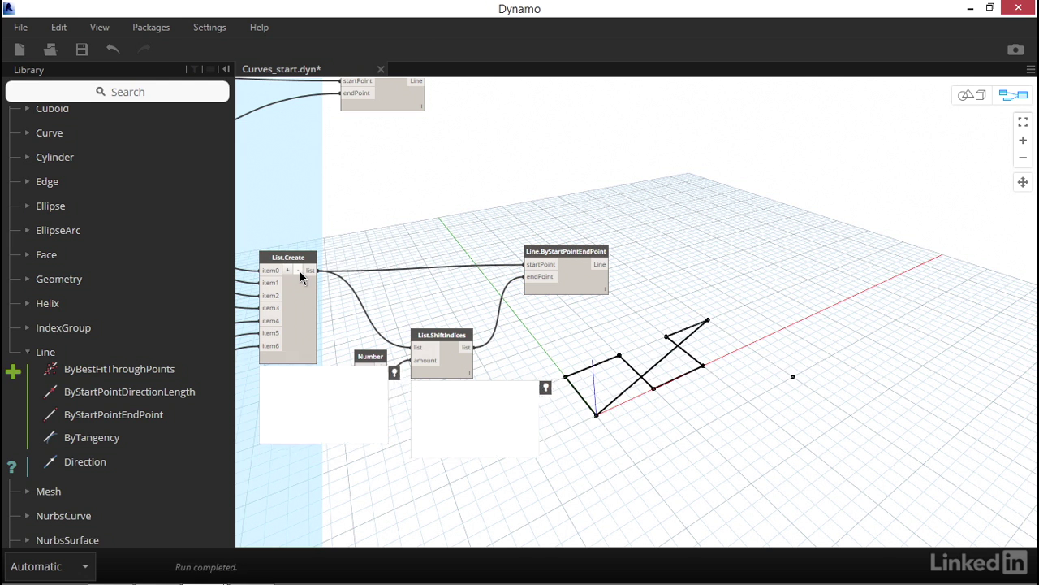
{"action": "left_click", "coordinate": [300, 271]}
{"action": "left_click", "coordinate": [300, 272]}
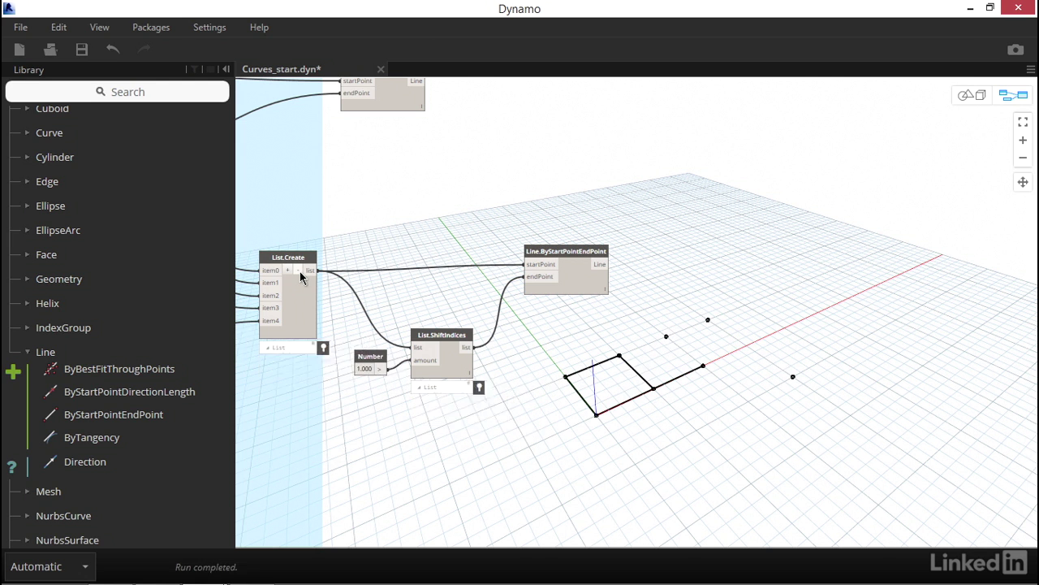
{"action": "left_click", "coordinate": [300, 272]}
{"action": "left_click", "coordinate": [300, 271]}
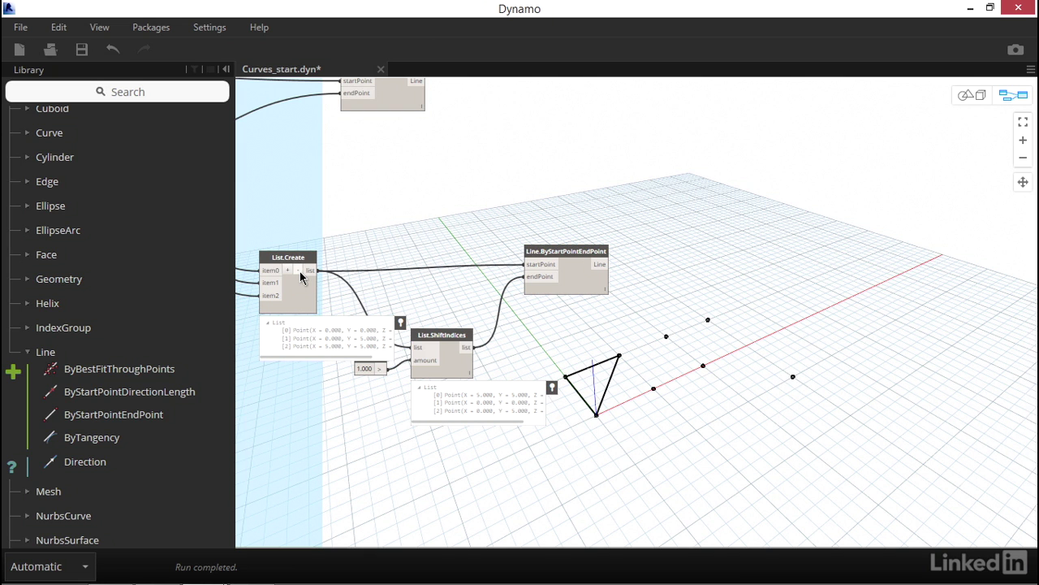
{"action": "key", "text": "ctrl+z"}
{"action": "key", "text": "ctrl+z"}
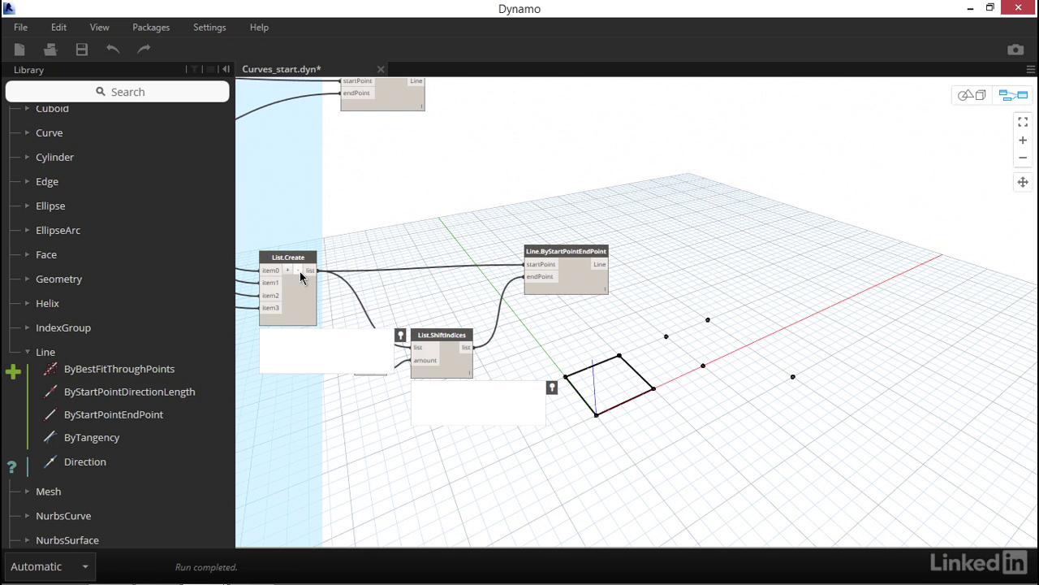
{"action": "key", "text": "ctrl+z"}
{"action": "key", "text": "ctrl+z"}
{"action": "key", "text": "ctrl+z"}
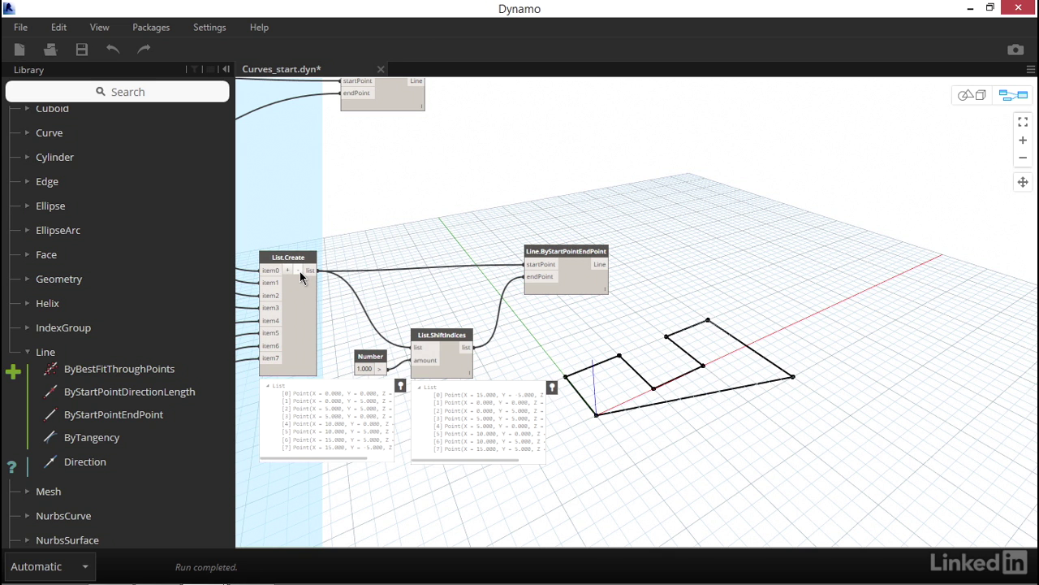
Pan the canvas and window-select the two Line nodes at the top
{"action": "middle_click_drag", "start_coordinate": [488, 147], "coordinate": [502, 255]}
{"action": "left_click_drag", "start_coordinate": [502, 255], "coordinate": [559, 228]}
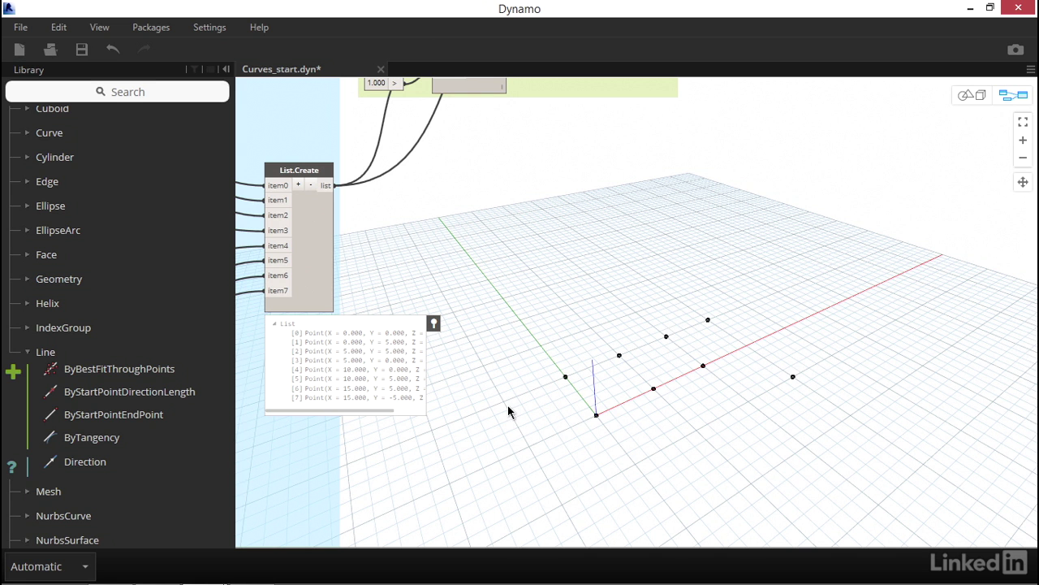
Add PolyCurve.ByPoints fed by List.Create's points and turn off its Preview
{"action": "left_click", "coordinate": [142, 349]}
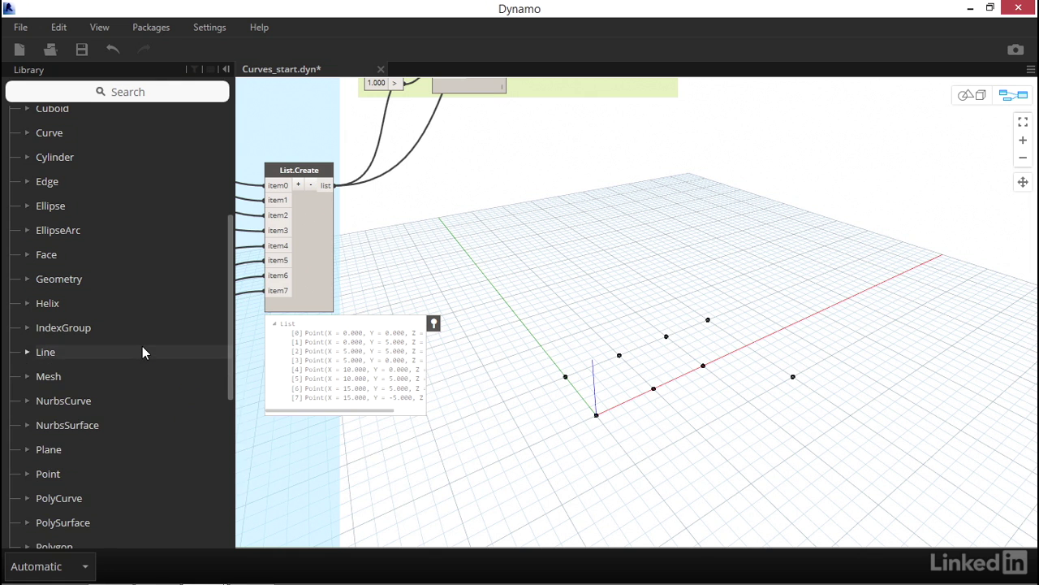
{"action": "left_click", "coordinate": [143, 497]}
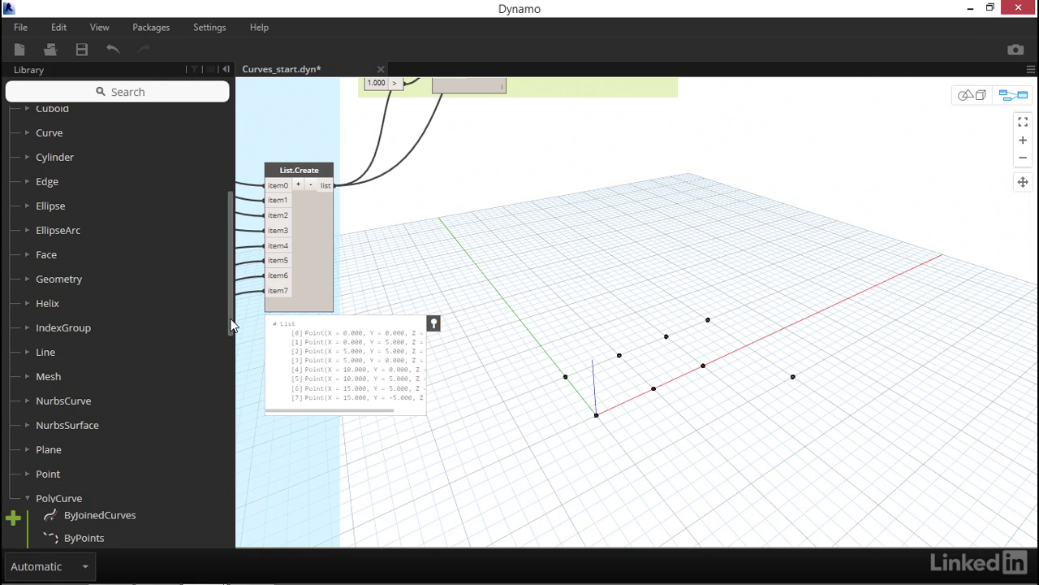
{"action": "left_click_drag", "start_coordinate": [231, 327], "coordinate": [215, 413]}
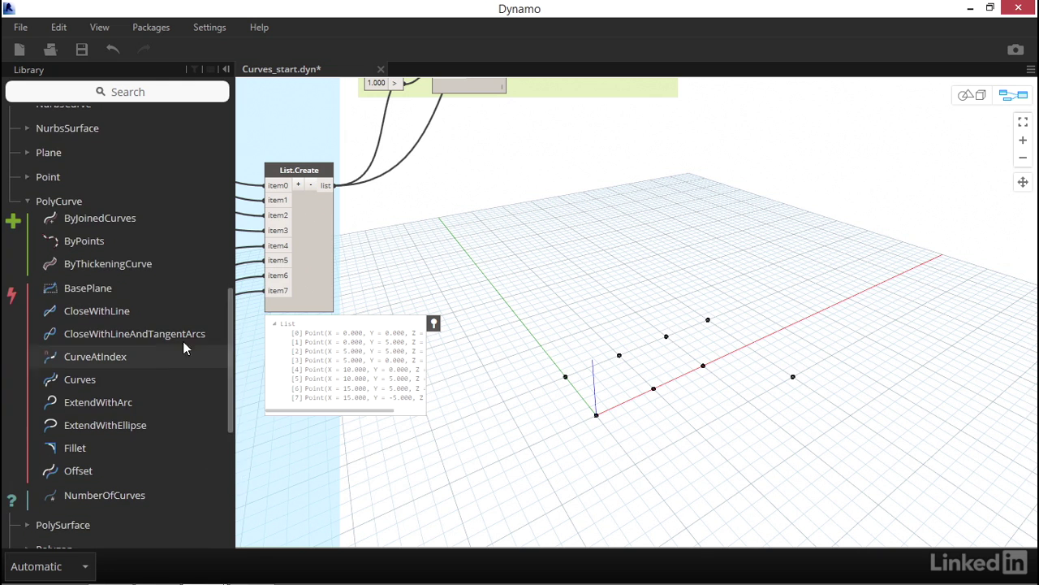
{"action": "left_click", "coordinate": [100, 241]}
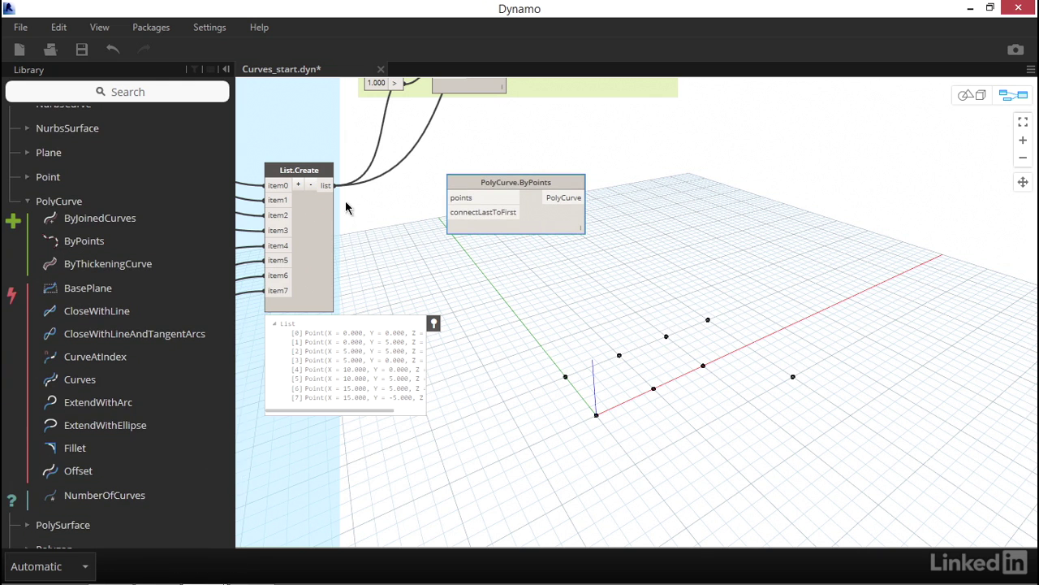
{"action": "left_click", "coordinate": [329, 185]}
{"action": "left_click", "coordinate": [452, 198]}
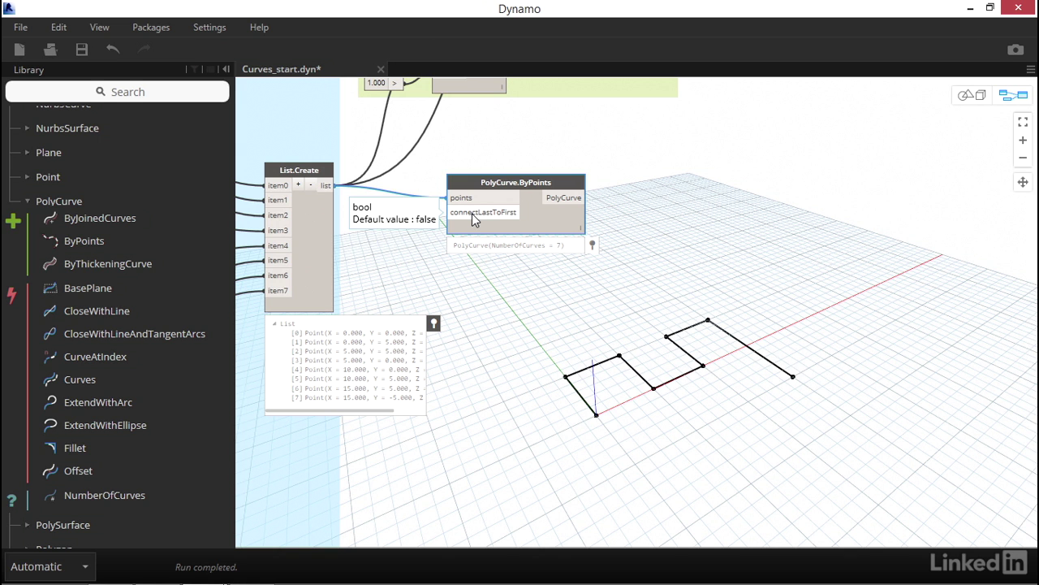
{"action": "right_click", "coordinate": [538, 216]}
{"action": "left_click", "coordinate": [579, 326]}
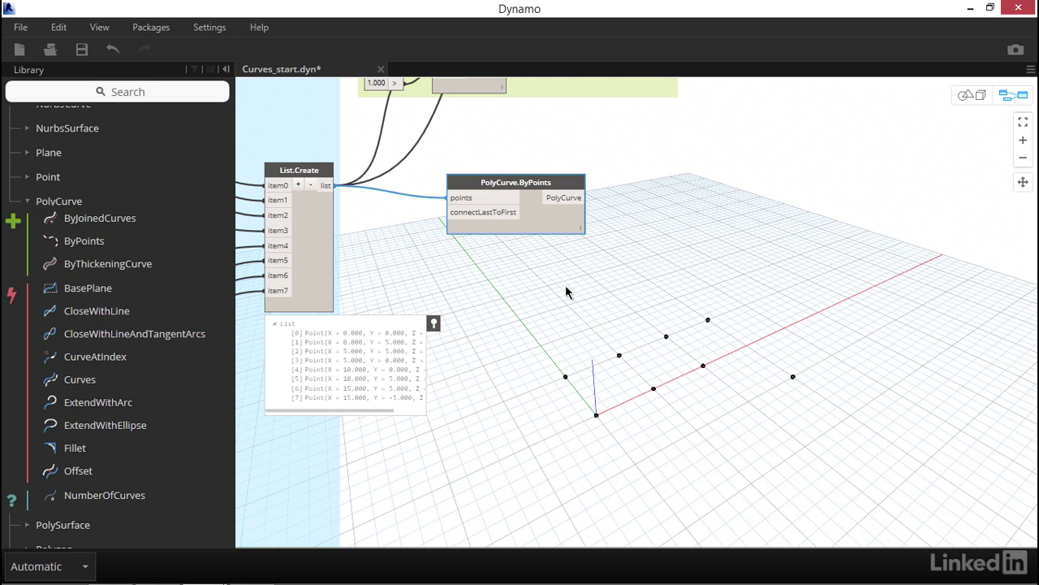
Place Polygon.ByPoints wired to List.Create's points, then window-select it with PolyCurve.ByPoints
{"action": "left_click", "coordinate": [123, 200]}
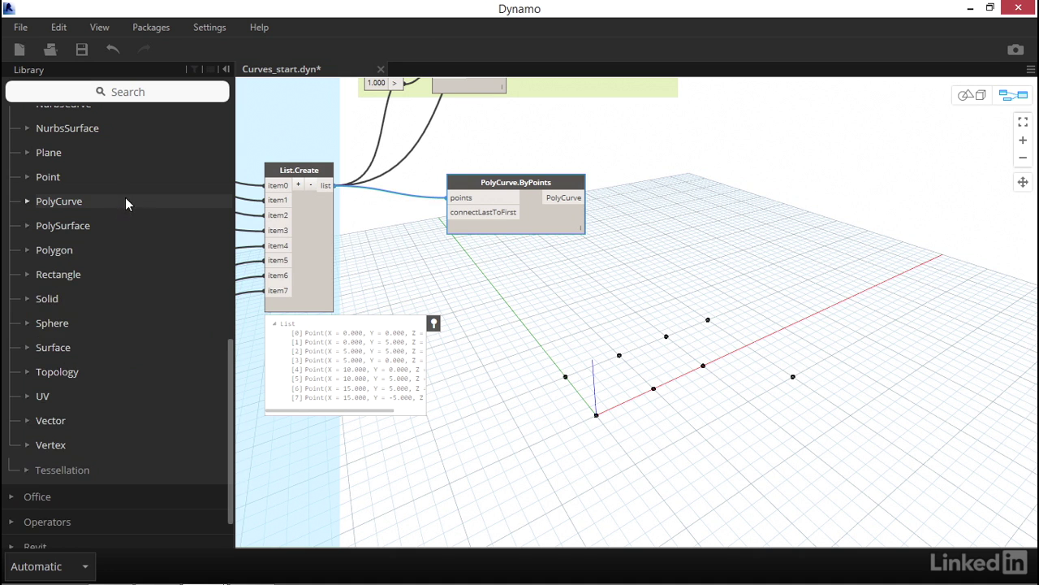
{"action": "left_click", "coordinate": [110, 251]}
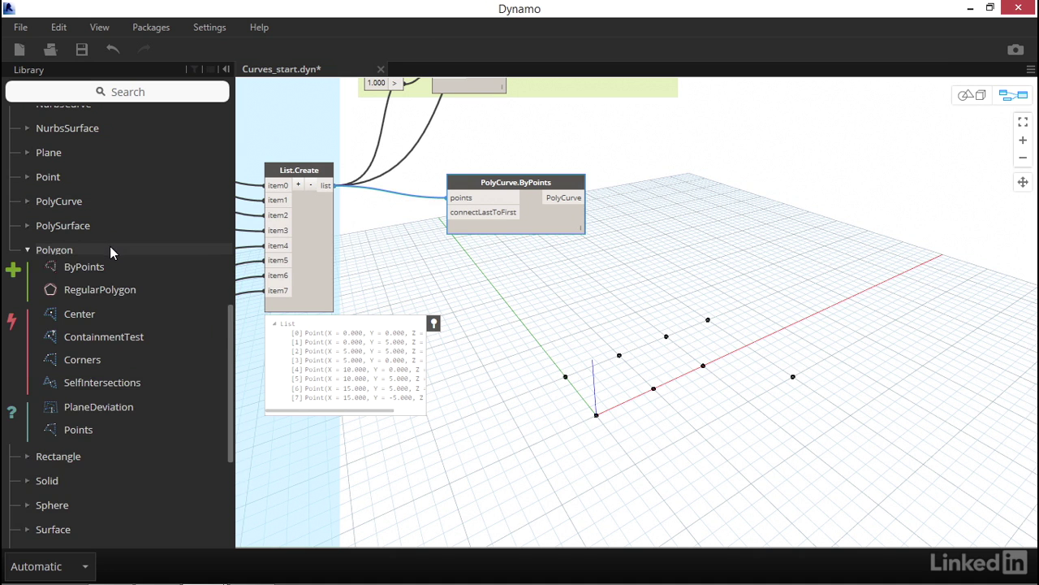
{"action": "left_click_drag", "start_coordinate": [104, 265], "coordinate": [478, 285]}
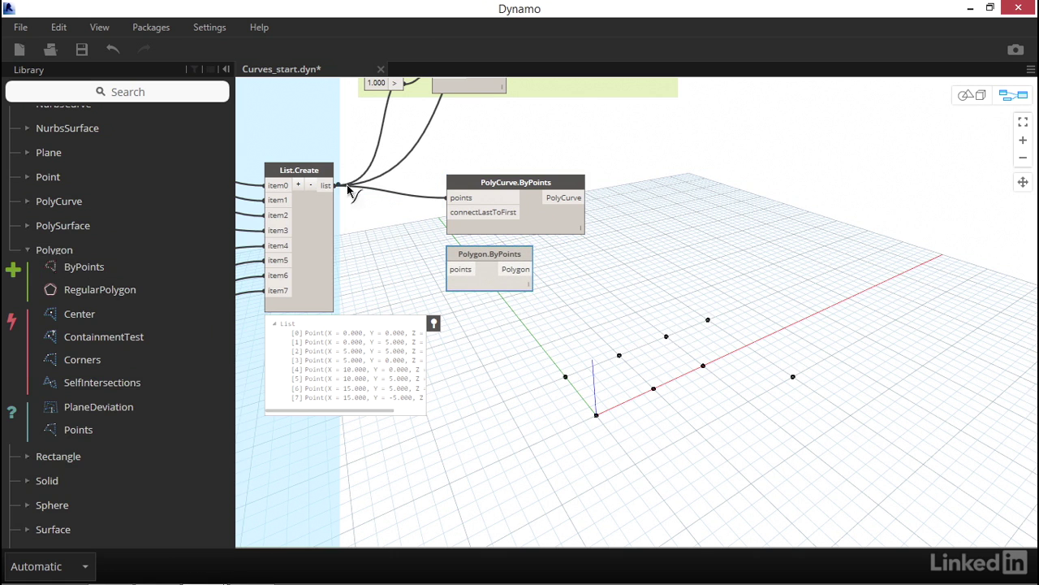
{"action": "left_click", "coordinate": [451, 269]}
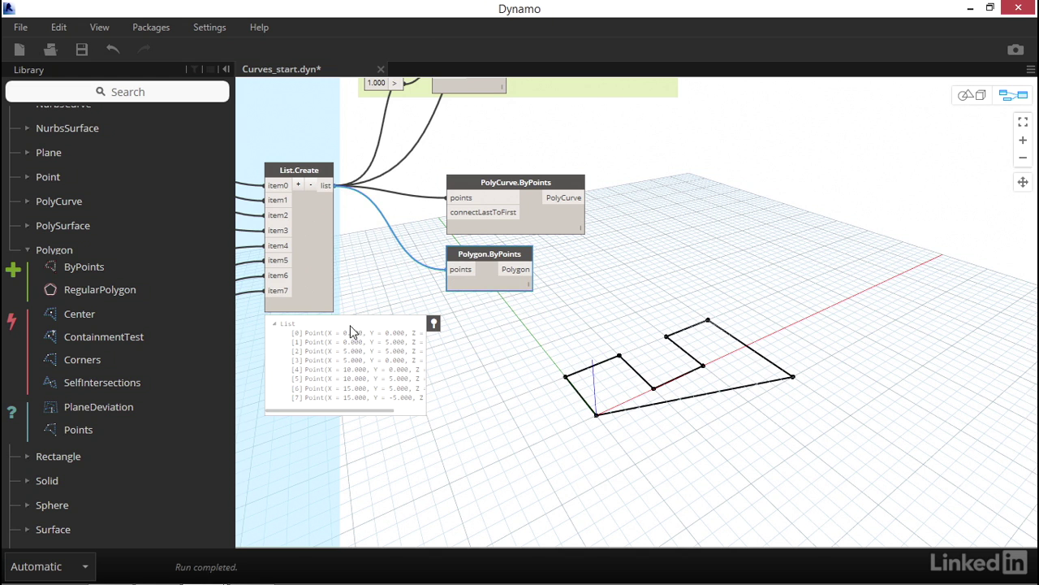
{"action": "mouse_move", "coordinate": [125, 310]}
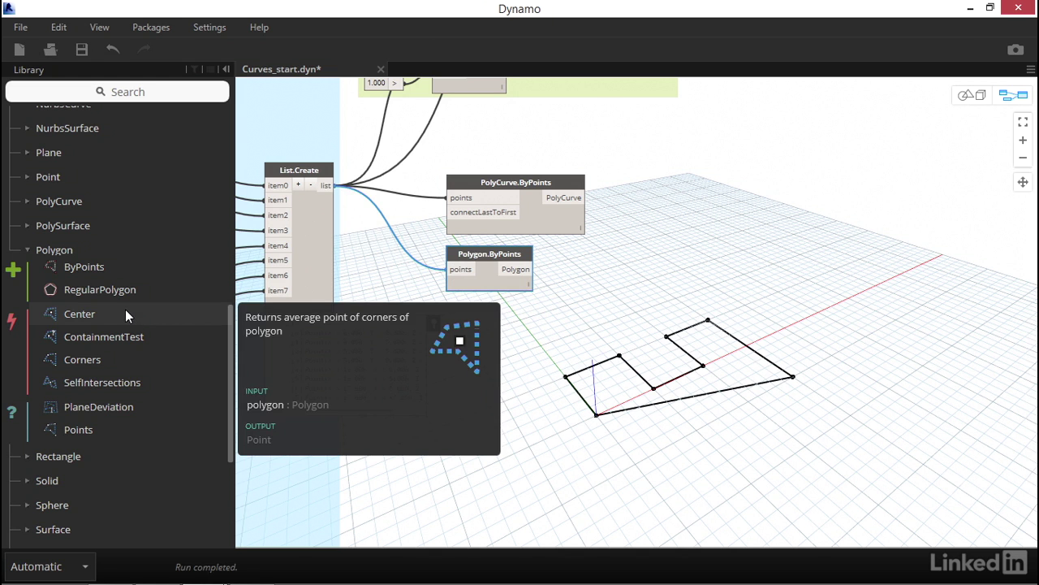
{"action": "mouse_move", "coordinate": [121, 359]}
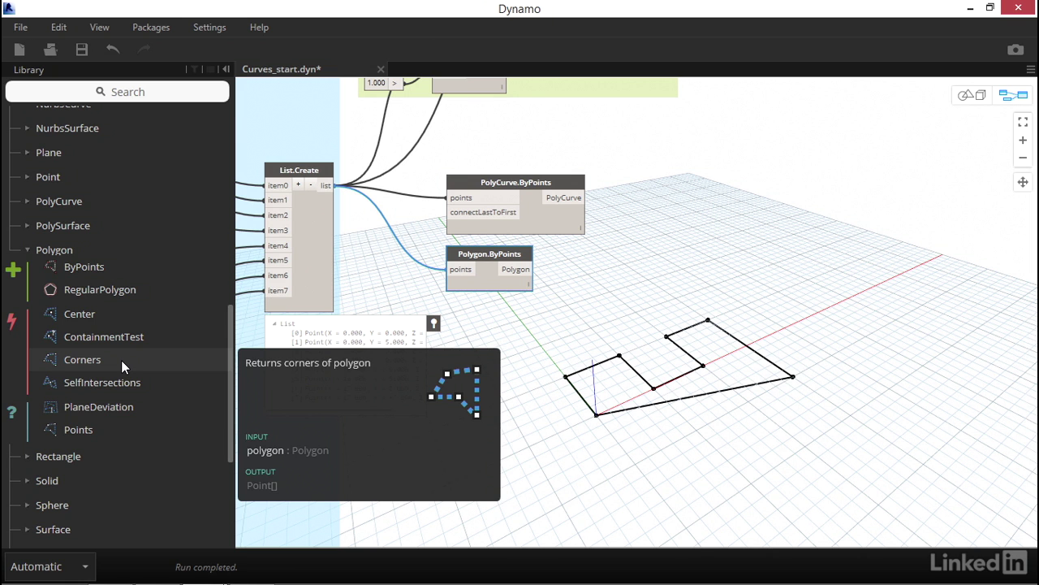
{"action": "left_click", "coordinate": [597, 302]}
{"action": "left_click_drag", "start_coordinate": [596, 302], "coordinate": [421, 172]}
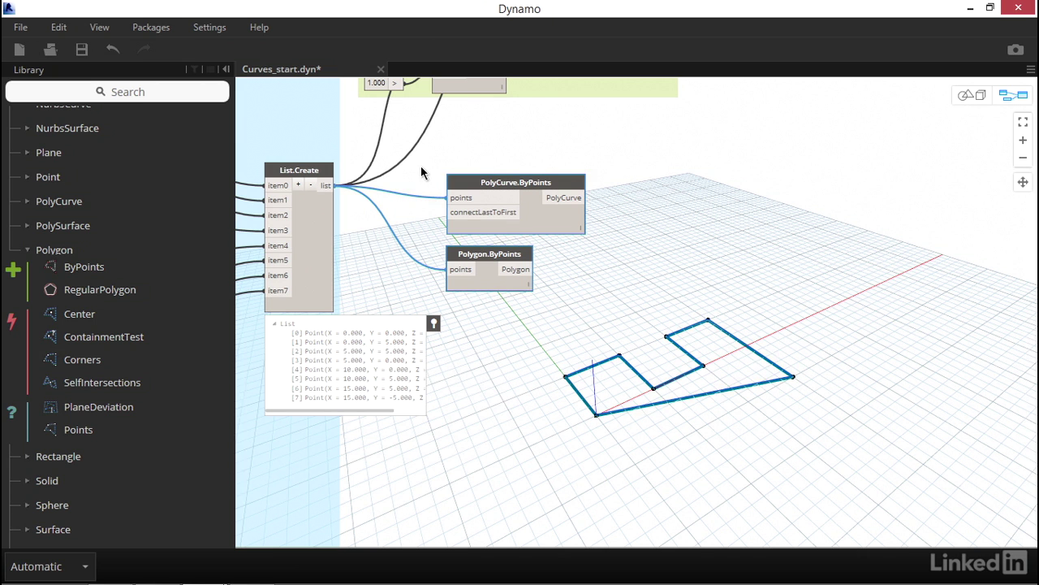
Group the PolyCurve and Polygon nodes and title the group 'PolyCurve / Polygon'
{"action": "key", "text": "ctrl+g"}
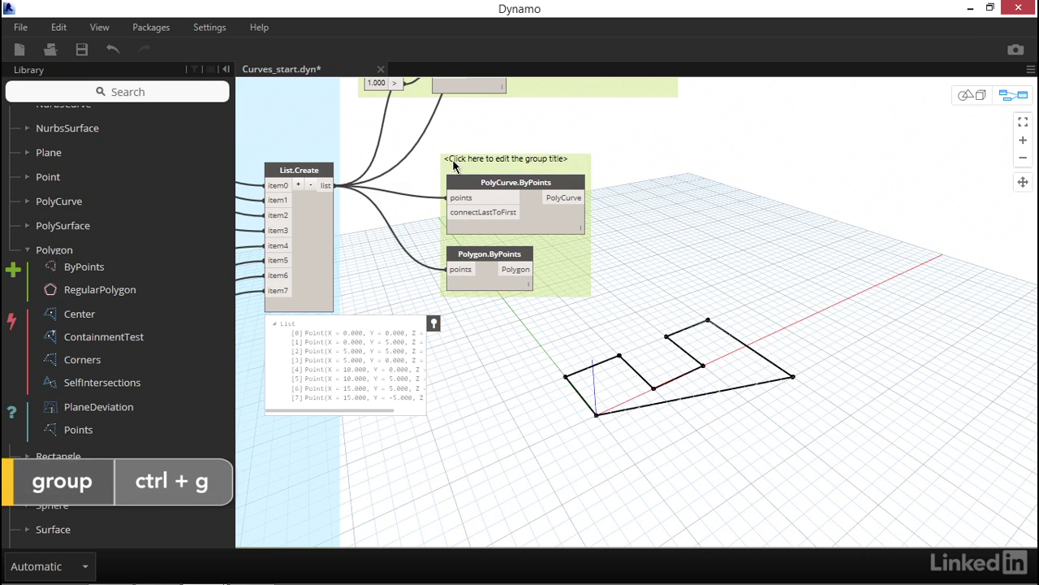
{"action": "double_click", "coordinate": [460, 160]}
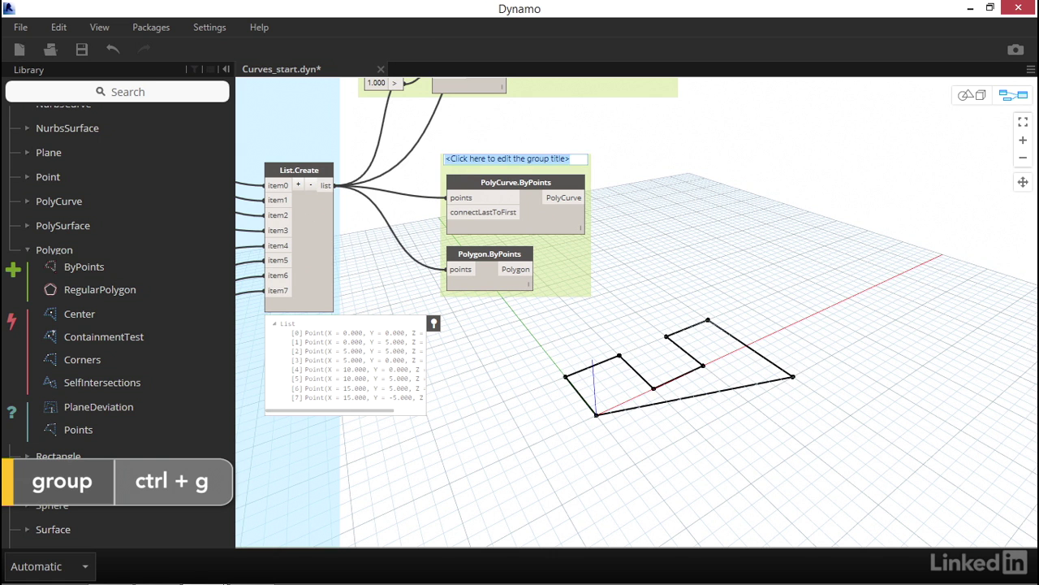
{"action": "type", "text": "PolyCurve / Polygon"}
{"action": "key", "text": "Return"}
Freeze Polygon.ByPoints and move the group upward out of the way
{"action": "right_click", "coordinate": [490, 282]}
{"action": "left_click", "coordinate": [532, 376]}
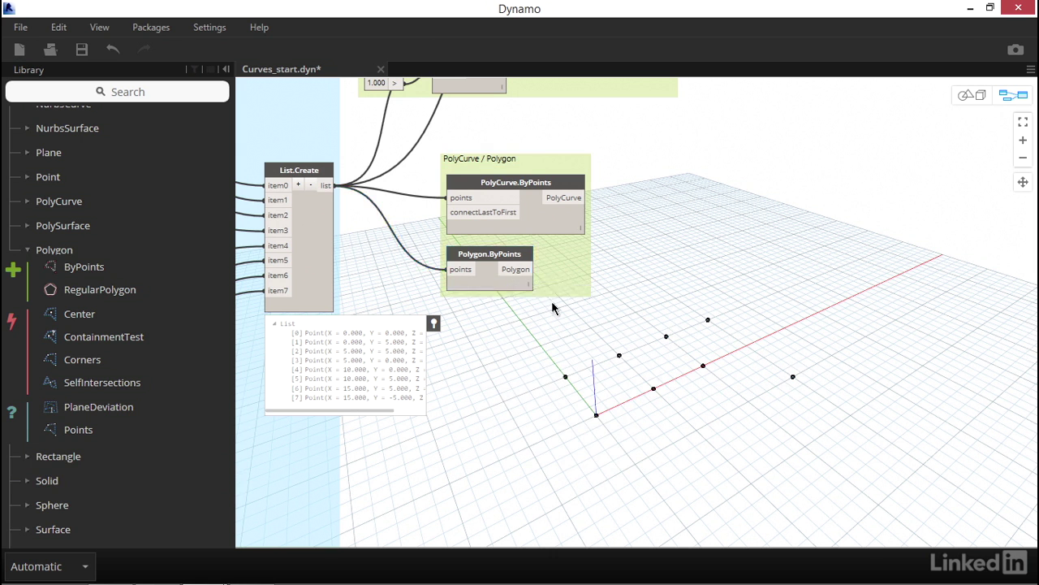
{"action": "left_click_drag", "start_coordinate": [555, 265], "coordinate": [476, 103]}
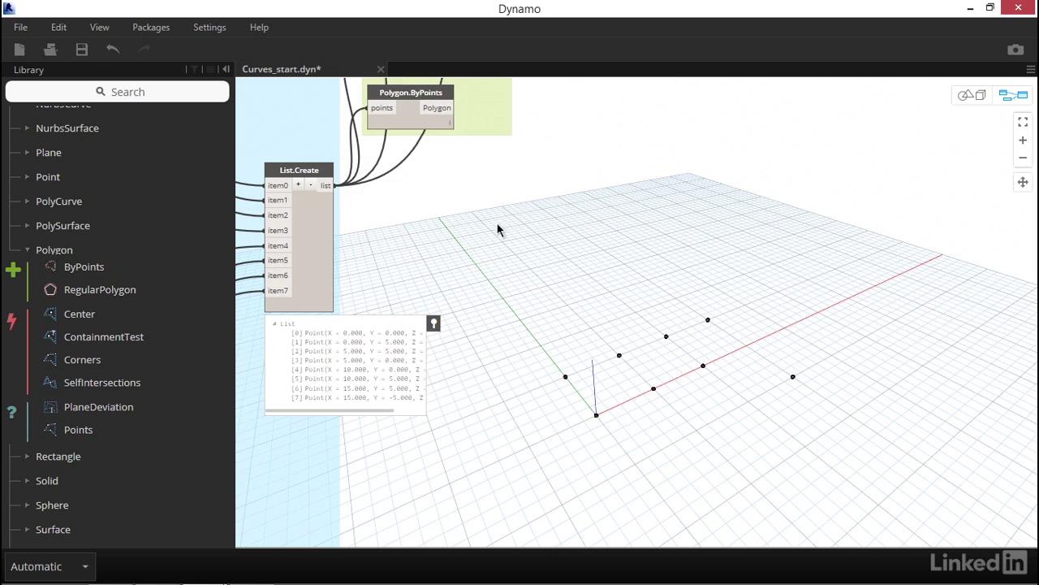
Add an Arc.ByThreePoints node from Geometry > Arc and place it beside the point nodes
{"action": "left_click", "coordinate": [102, 247]}
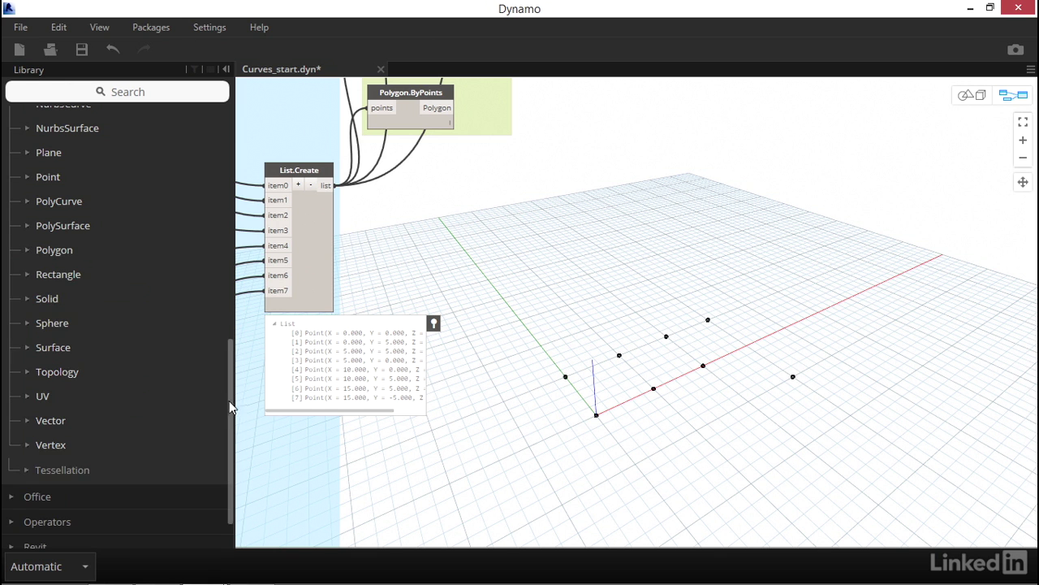
{"action": "left_click_drag", "start_coordinate": [227, 401], "coordinate": [259, 194]}
{"action": "left_click", "coordinate": [120, 186]}
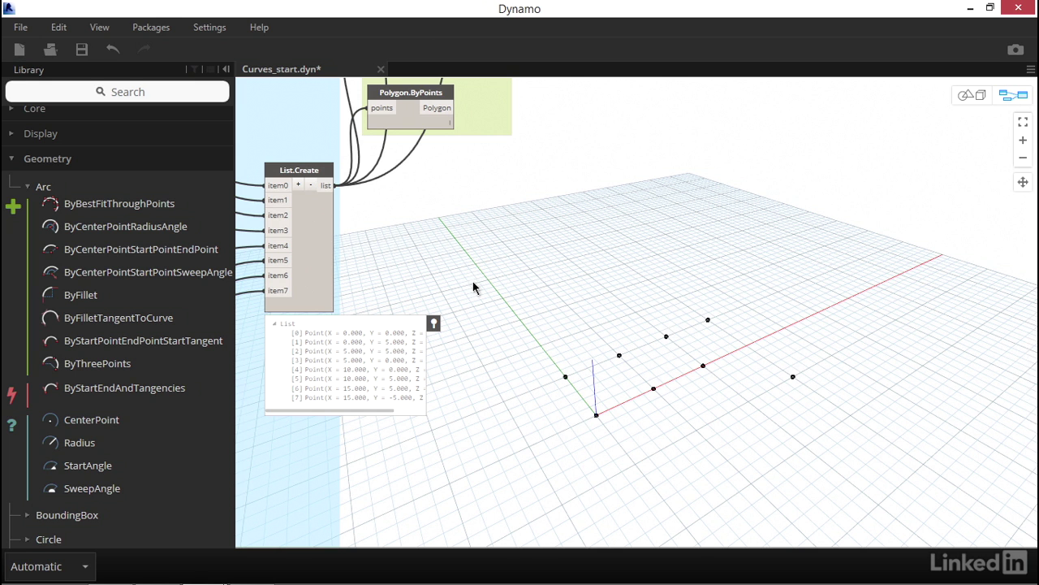
{"action": "left_click", "coordinate": [97, 362]}
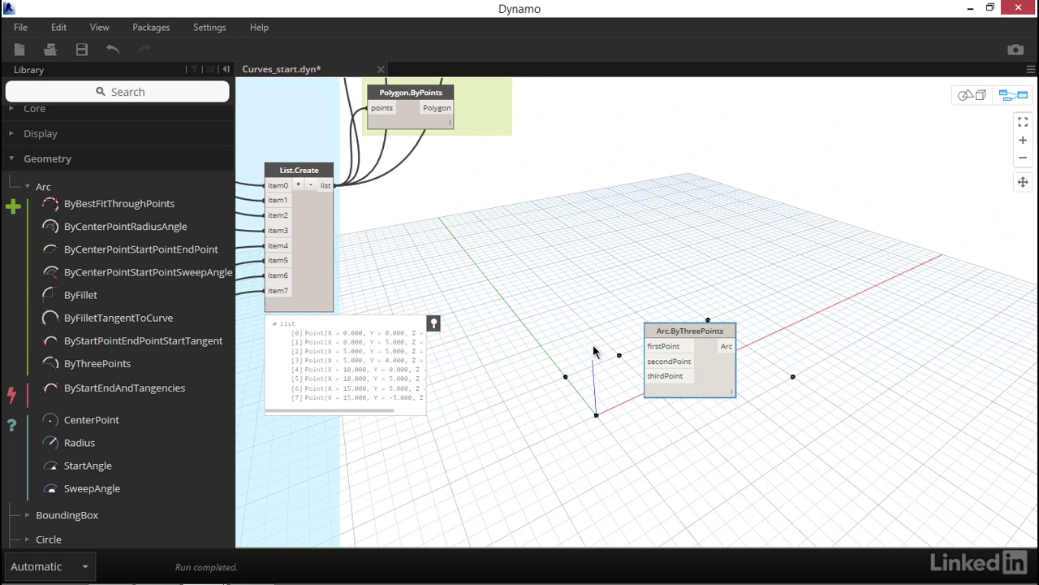
{"action": "left_click_drag", "start_coordinate": [708, 368], "coordinate": [571, 236]}
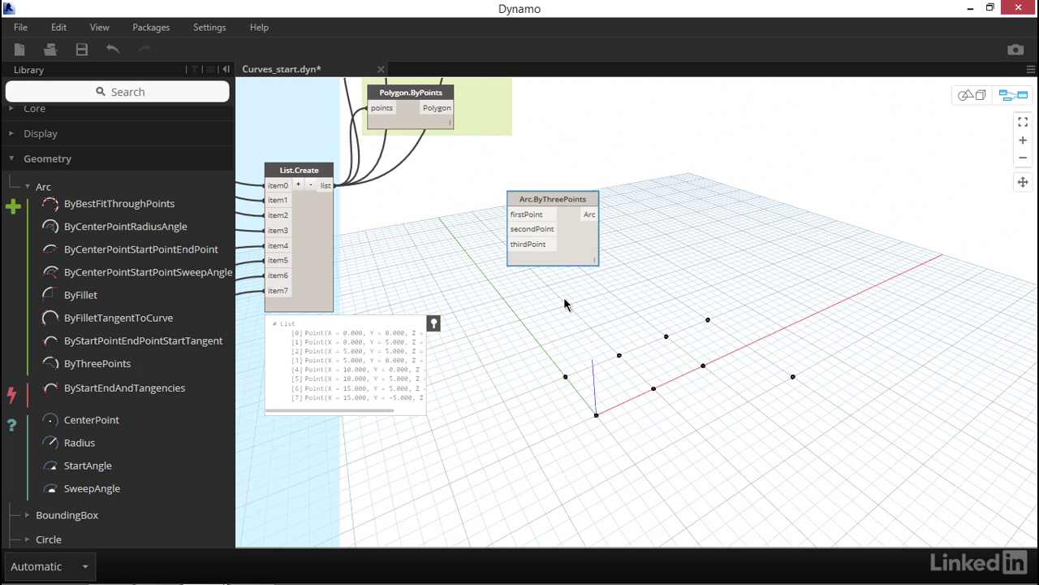
{"action": "scroll", "coordinate": [564, 341], "scroll_direction": "down", "scroll_amount": 5}
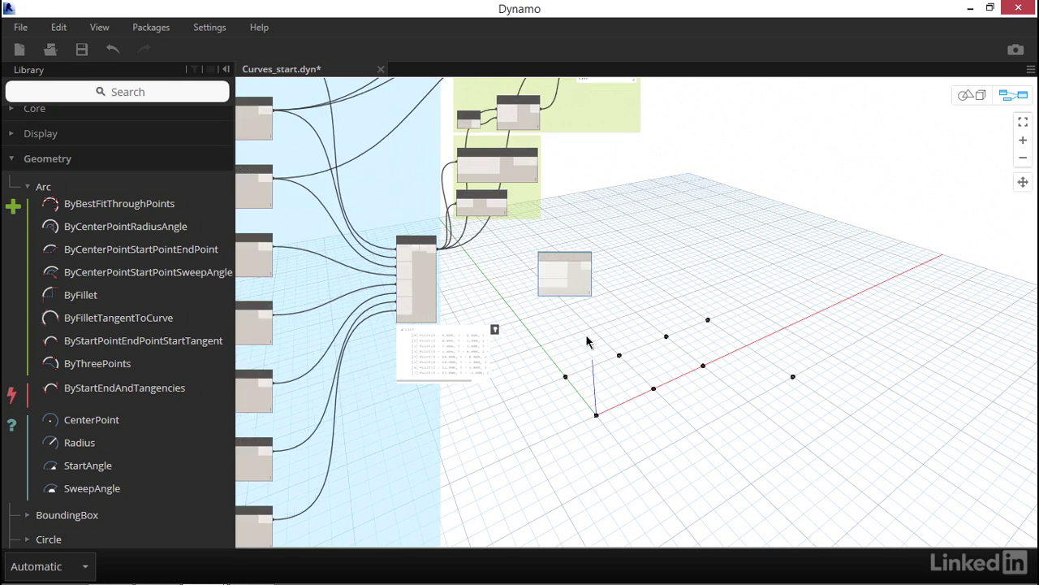
{"action": "middle_click_drag", "start_coordinate": [615, 351], "coordinate": [639, 440]}
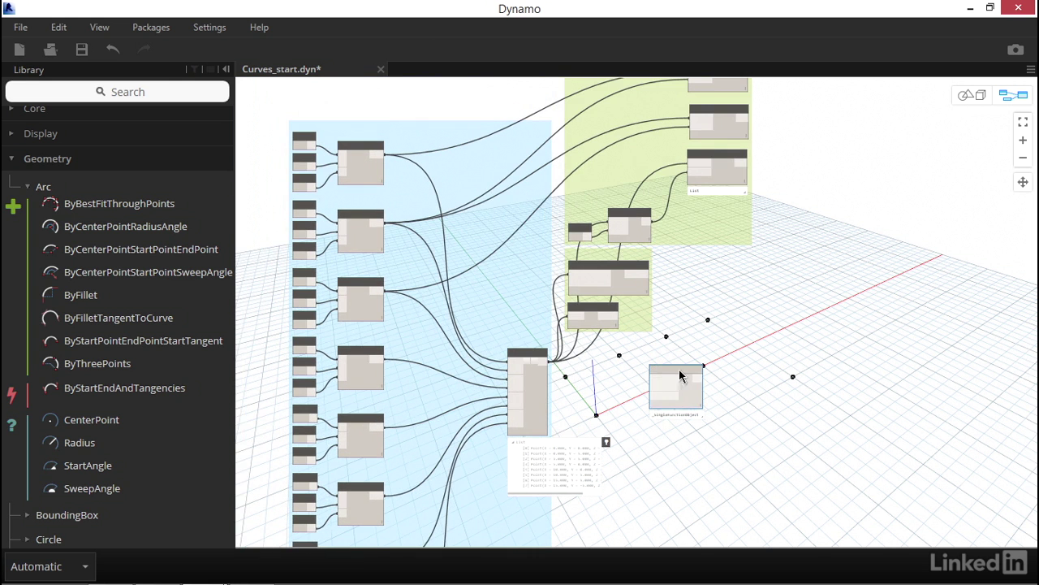
{"action": "left_click_drag", "start_coordinate": [678, 386], "coordinate": [511, 212]}
{"action": "scroll", "coordinate": [437, 173], "scroll_direction": "up", "scroll_amount": 3}
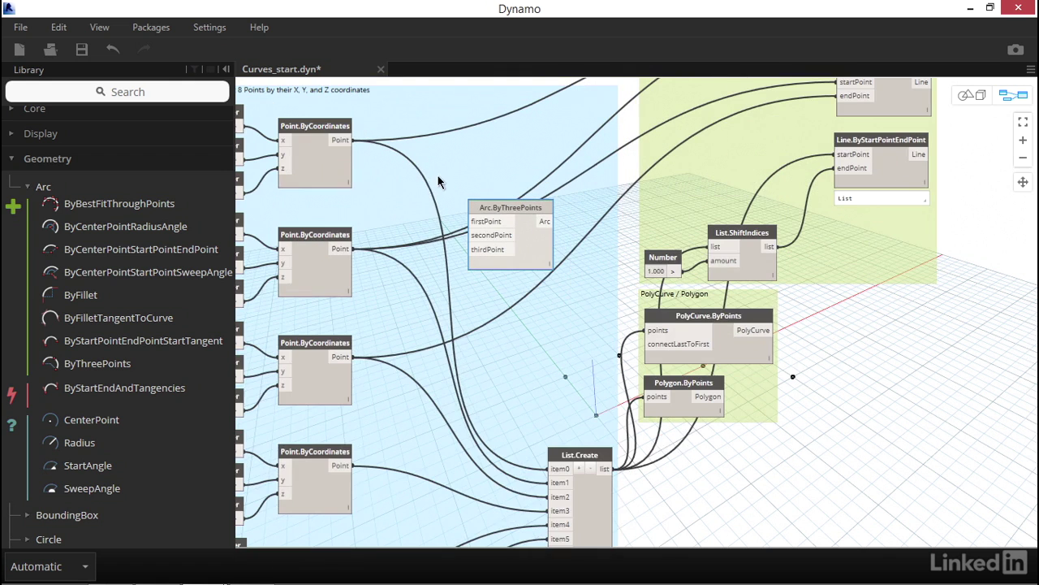
Wire a Point.ByCoordinates output into the arc's firstPoint and position it right of List.Create
{"action": "left_click", "coordinate": [348, 141]}
{"action": "left_click", "coordinate": [472, 221]}
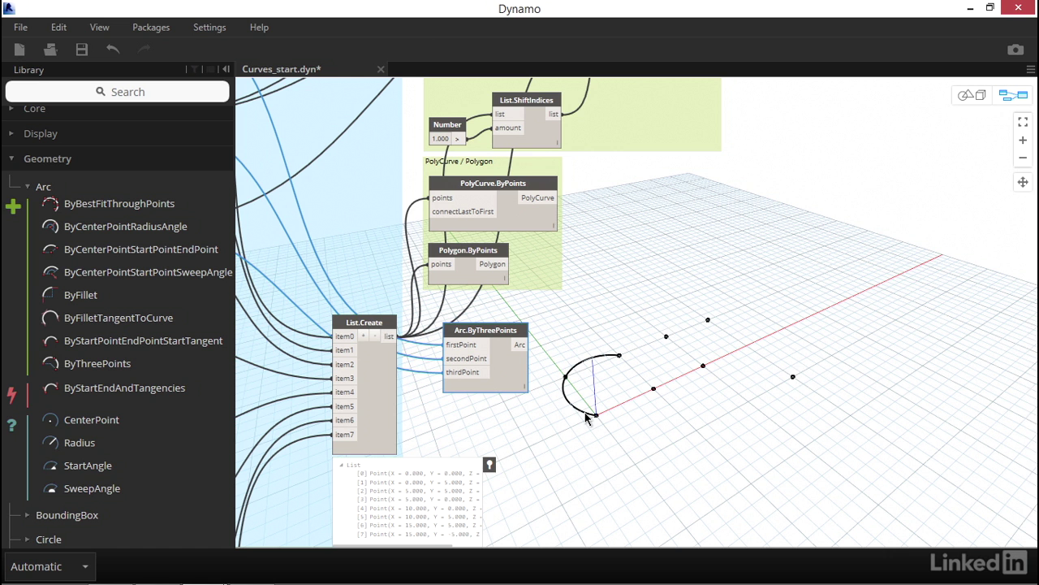
{"action": "scroll", "coordinate": [664, 365], "scroll_direction": "down", "scroll_amount": 4}
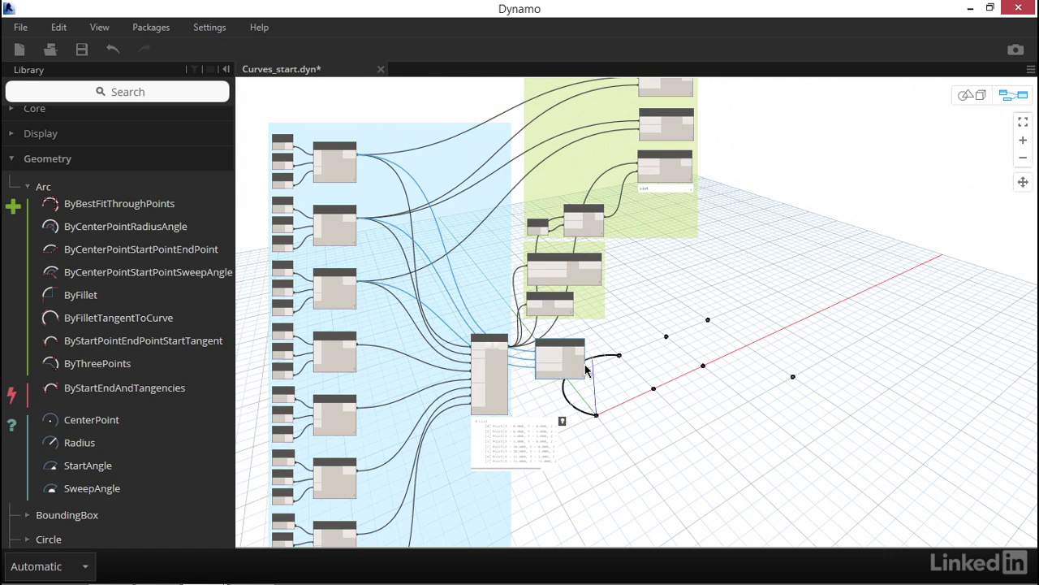
{"action": "left_click_drag", "start_coordinate": [572, 364], "coordinate": [434, 349]}
{"action": "scroll", "coordinate": [399, 431], "scroll_direction": "up", "scroll_amount": 3}
{"action": "mouse_move", "coordinate": [398, 431]}
{"action": "middle_mouse_down"}
{"action": "mouse_move", "coordinate": [335, 420]}
{"action": "mouse_move", "coordinate": [336, 411]}
{"action": "middle_mouse_up"}
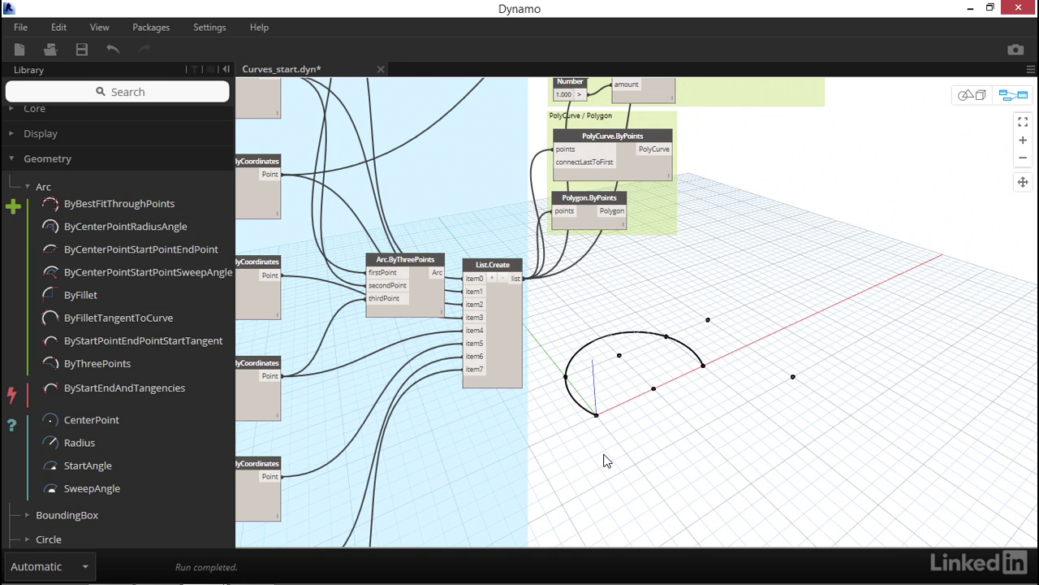
{"action": "left_click_drag", "start_coordinate": [404, 260], "coordinate": [630, 287]}
{"action": "middle_click_drag", "start_coordinate": [710, 419], "coordinate": [610, 362]}
{"action": "left_click", "coordinate": [600, 390]}
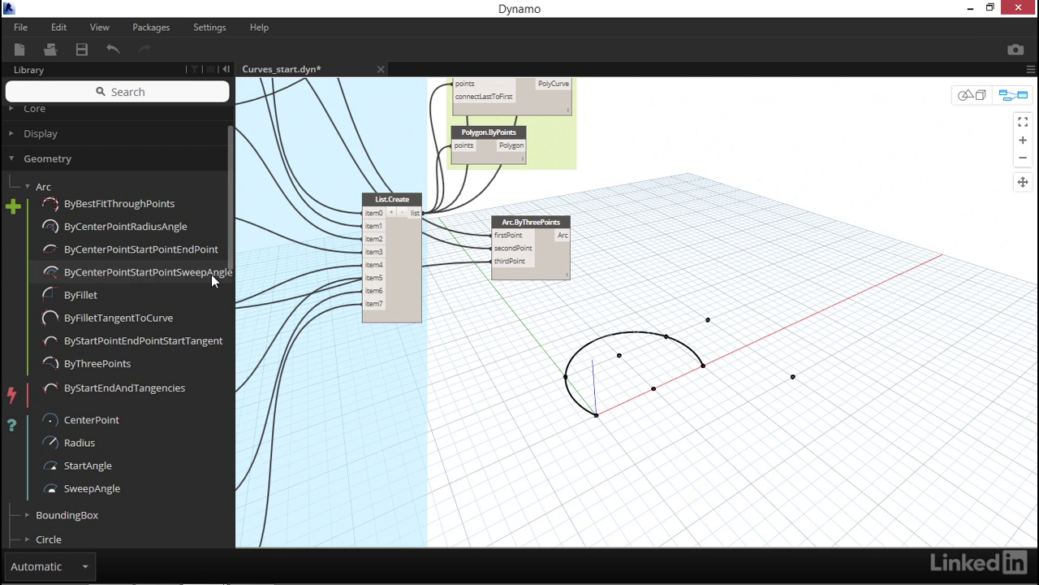
Add an Arc.ByCenterPointStartPointSweepAngle node and turn off the Arc.ByThreePoints preview
{"action": "left_click_drag", "start_coordinate": [212, 275], "coordinate": [557, 331]}
{"action": "middle_click_drag", "start_coordinate": [627, 420], "coordinate": [561, 398]}
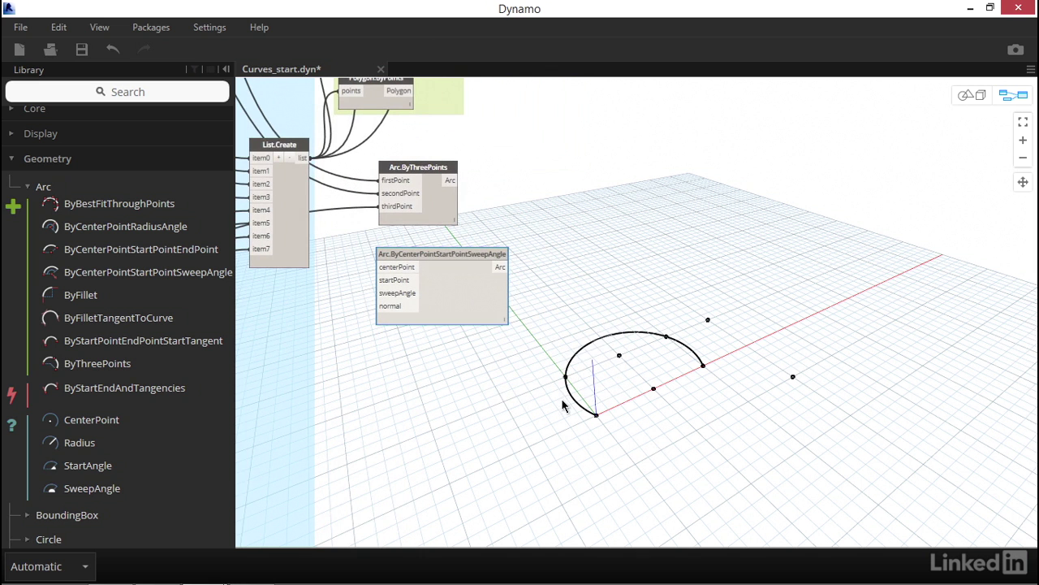
{"action": "right_click", "coordinate": [436, 205]}
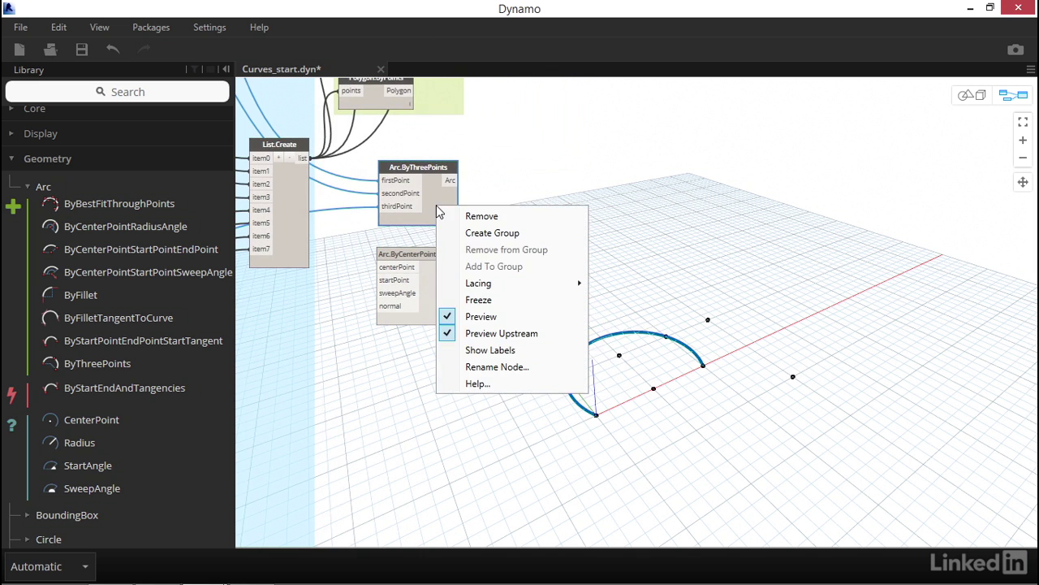
{"action": "left_click", "coordinate": [482, 315]}
{"action": "left_click", "coordinate": [473, 367]}
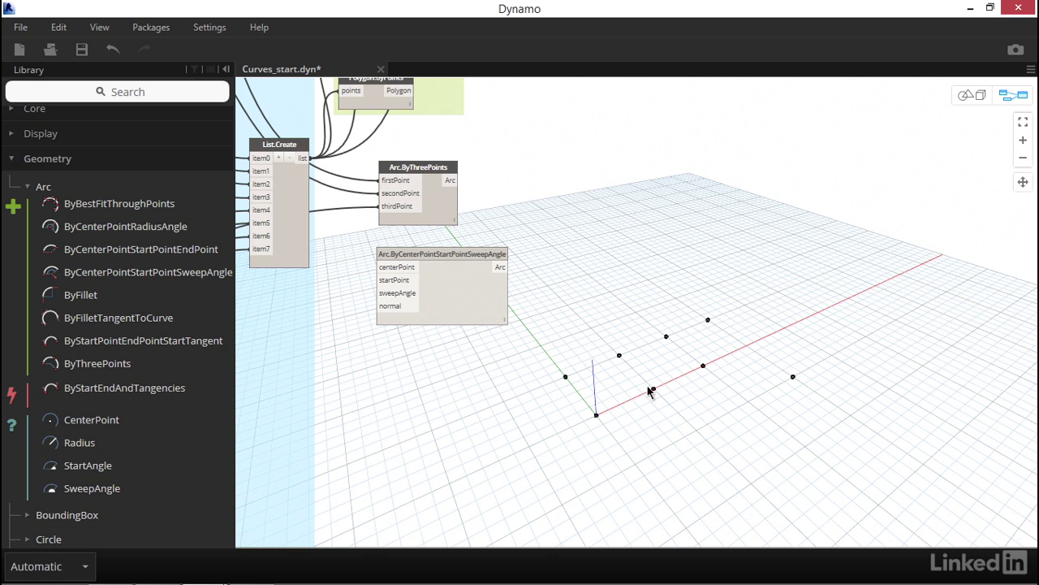
Wire a point output into the new arc's startPoint input
{"action": "scroll", "coordinate": [642, 395], "scroll_direction": "down", "scroll_amount": 5}
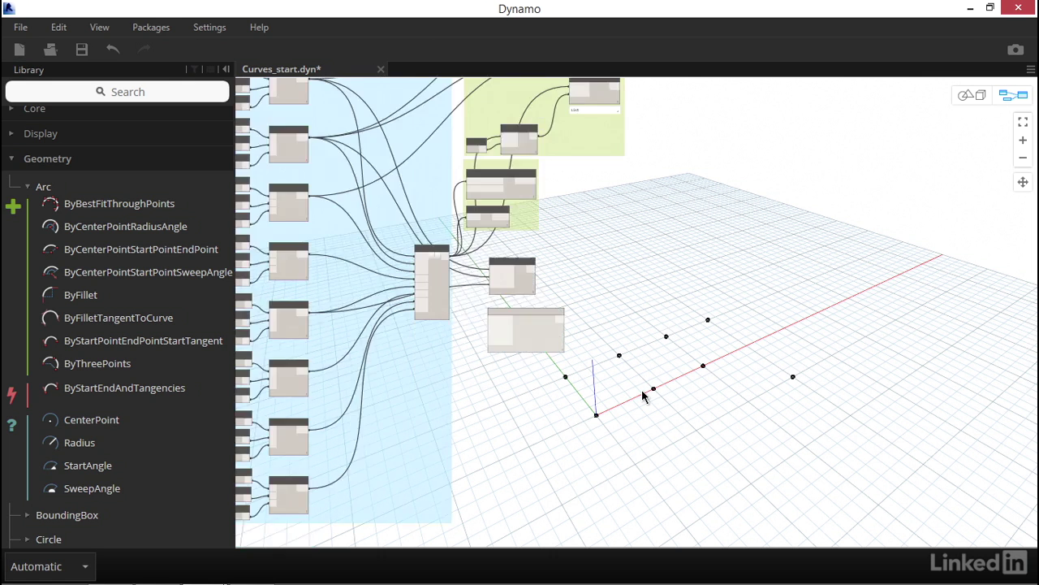
{"action": "scroll", "coordinate": [574, 395], "scroll_direction": "up", "scroll_amount": 5}
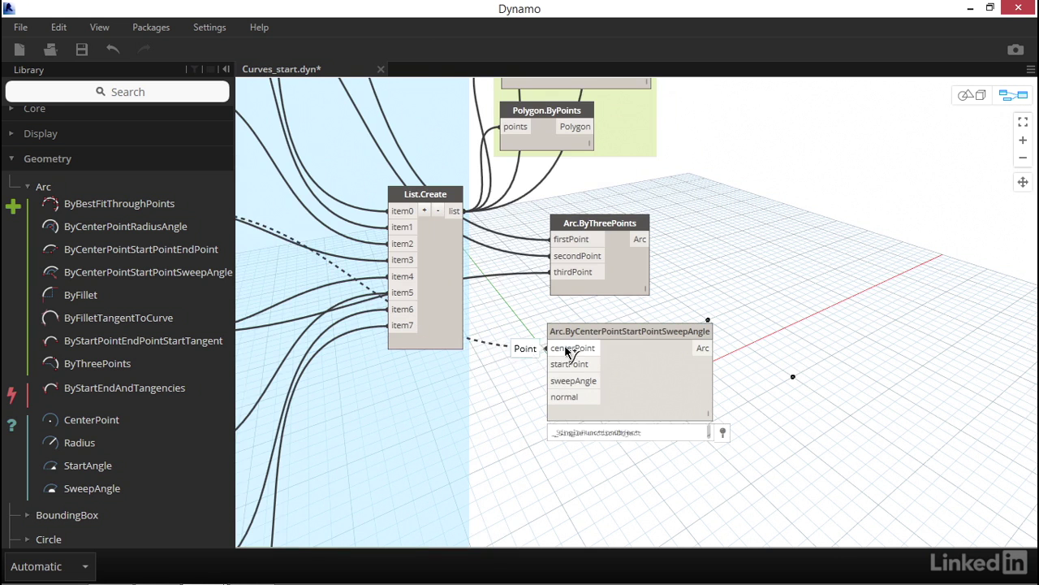
{"action": "scroll", "coordinate": [536, 395], "scroll_direction": "down", "scroll_amount": 5}
{"action": "left_click", "coordinate": [349, 120]}
{"action": "scroll", "coordinate": [547, 393], "scroll_direction": "up", "scroll_amount": 5}
{"action": "left_click", "coordinate": [544, 388]}
{"action": "middle_click_drag", "start_coordinate": [676, 478], "coordinate": [557, 387]}
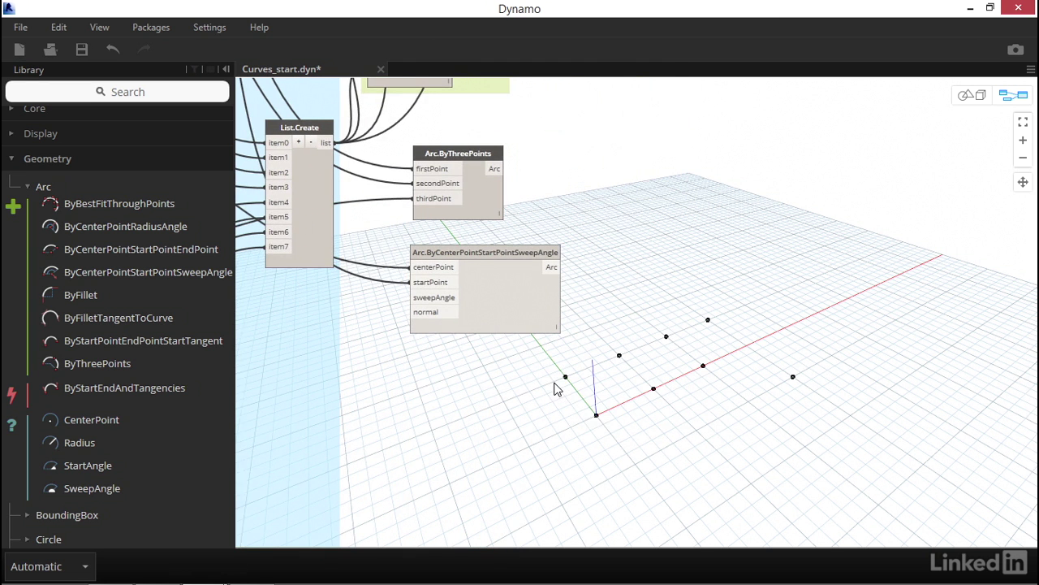
Add a Number Slider below the arc node and set its maximum to 360
{"action": "left_click", "coordinate": [162, 92]}
{"action": "type", "text": "number"}
{"action": "left_click", "coordinate": [121, 183]}
{"action": "left_click_drag", "start_coordinate": [766, 366], "coordinate": [409, 362]}
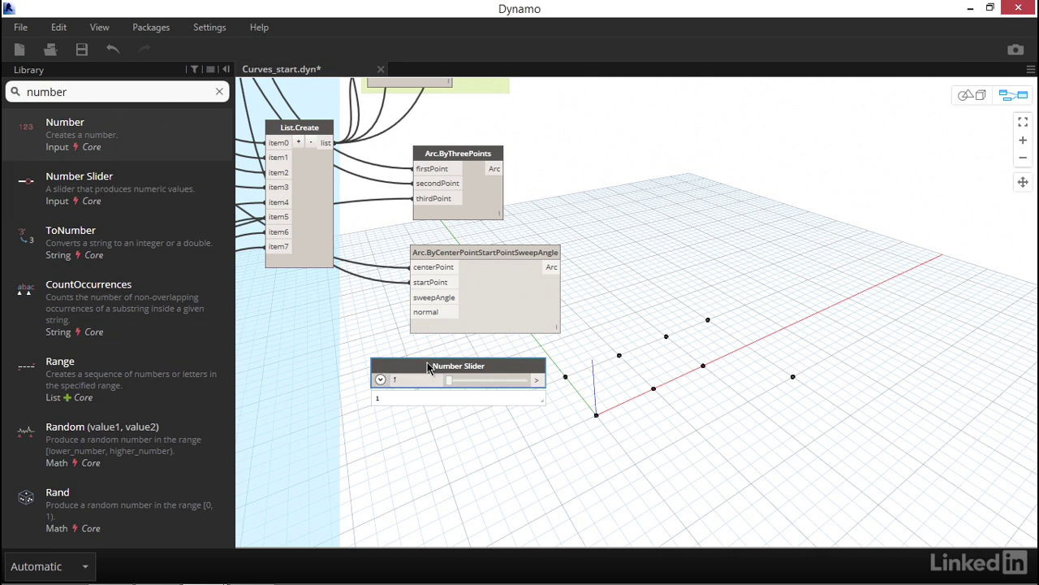
{"action": "left_click", "coordinate": [381, 380]}
{"action": "double_click", "coordinate": [434, 414]}
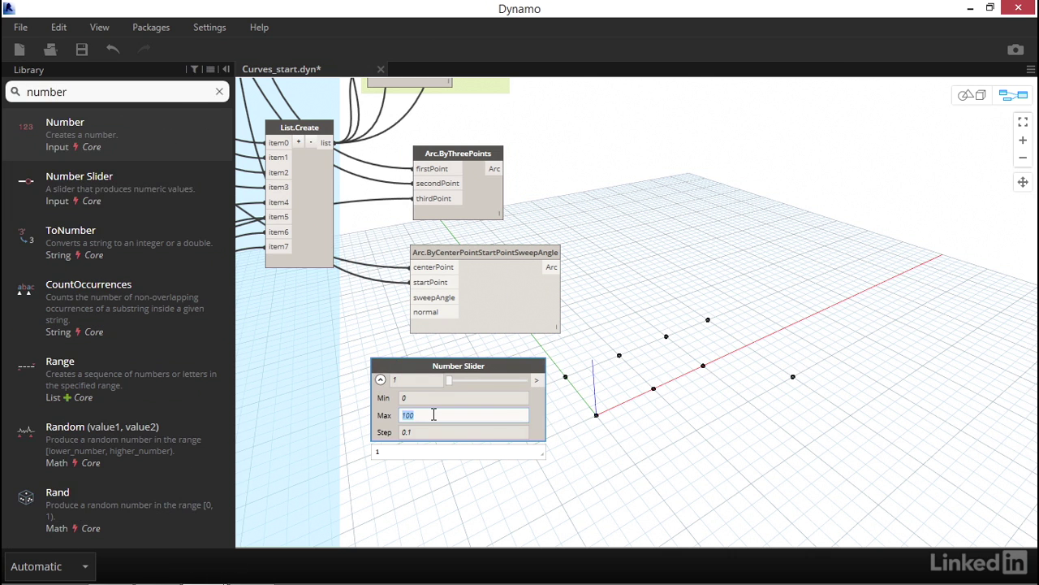
{"action": "type", "text": "360"}
Connect the slider to the arc's sweepAngle input and set it to 120.6
{"action": "left_click_drag", "start_coordinate": [520, 301], "coordinate": [674, 291]}
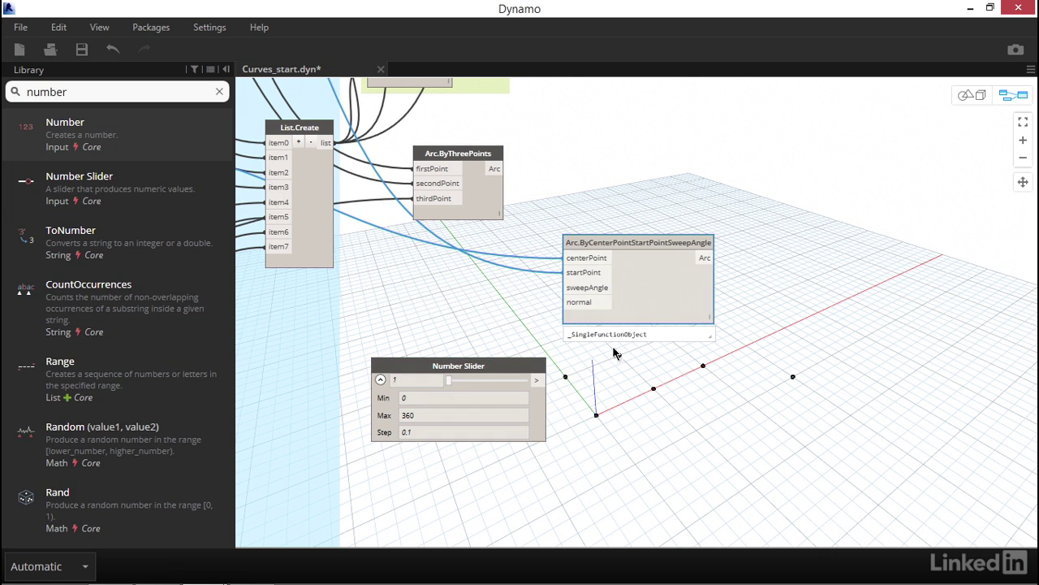
{"action": "left_click_drag", "start_coordinate": [536, 380], "coordinate": [565, 287]}
{"action": "left_click_drag", "start_coordinate": [520, 405], "coordinate": [503, 333]}
{"action": "middle_click_drag", "start_coordinate": [539, 381], "coordinate": [506, 328]}
{"action": "left_click_drag", "start_coordinate": [410, 253], "coordinate": [450, 320]}
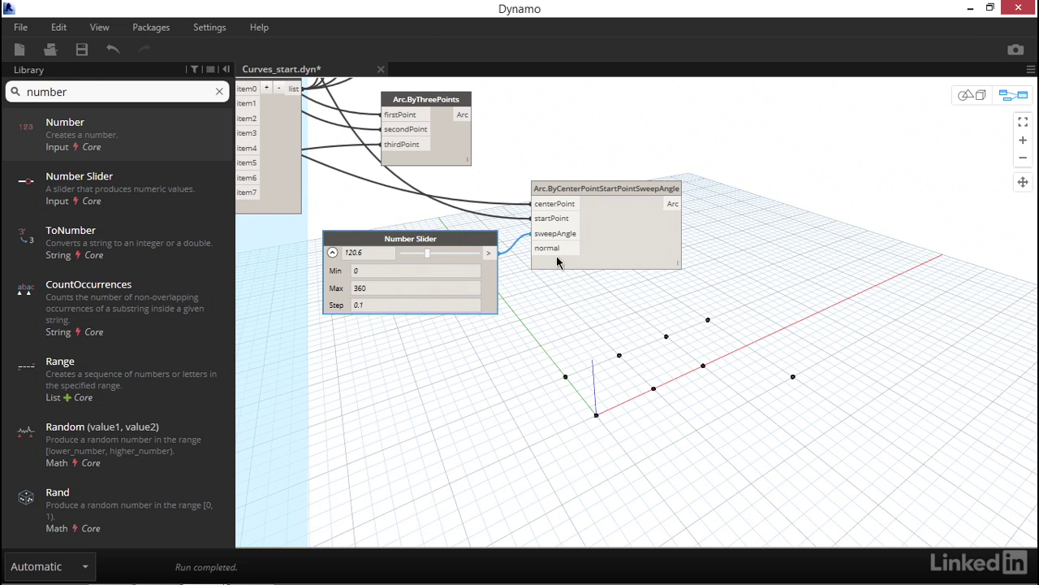
{"action": "mouse_move", "coordinate": [557, 254]}
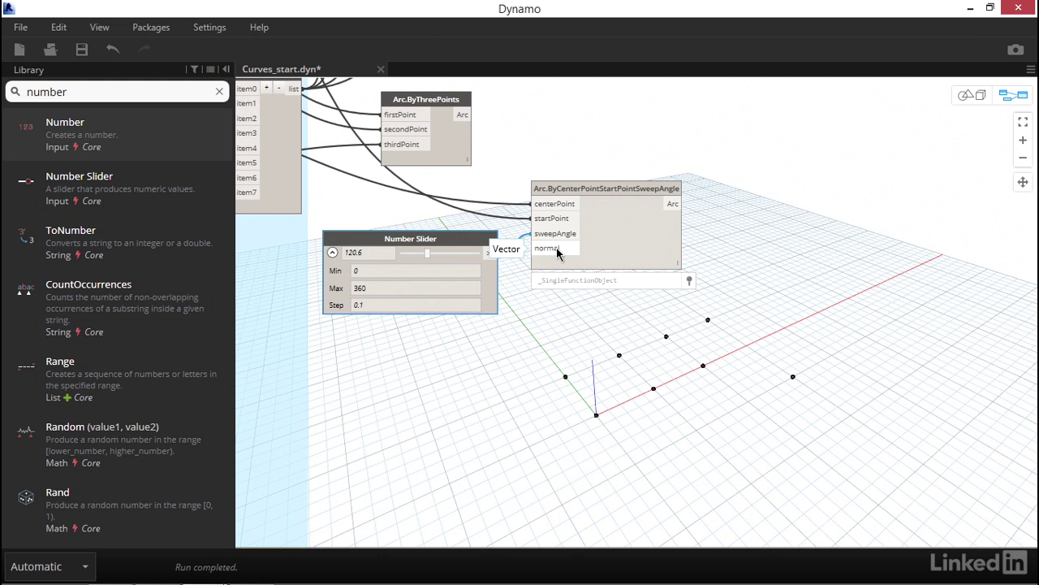
{"action": "left_click_drag", "start_coordinate": [557, 254], "coordinate": [544, 234]}
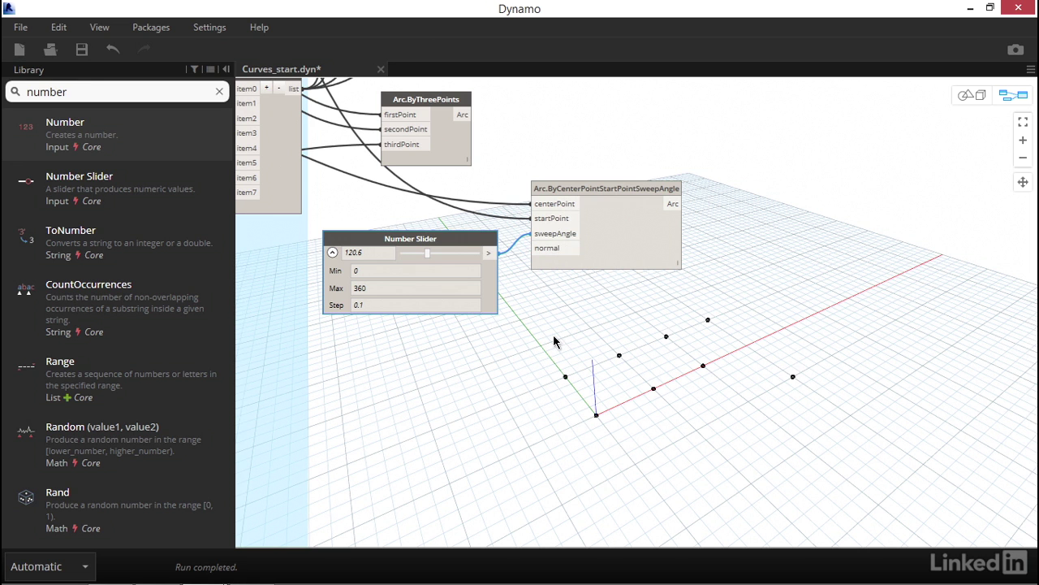
Add a Vector.ZAxis node as the arc's normal and adjust the sweep angle slider
{"action": "double_click", "coordinate": [125, 93]}
{"action": "type", "text": "z"}
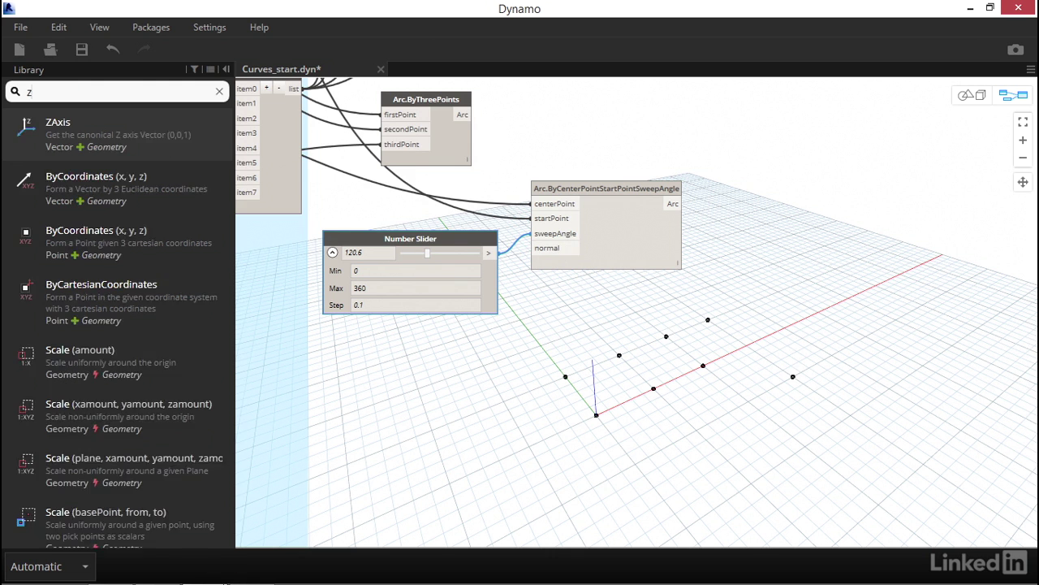
{"action": "type", "text": " axis"}
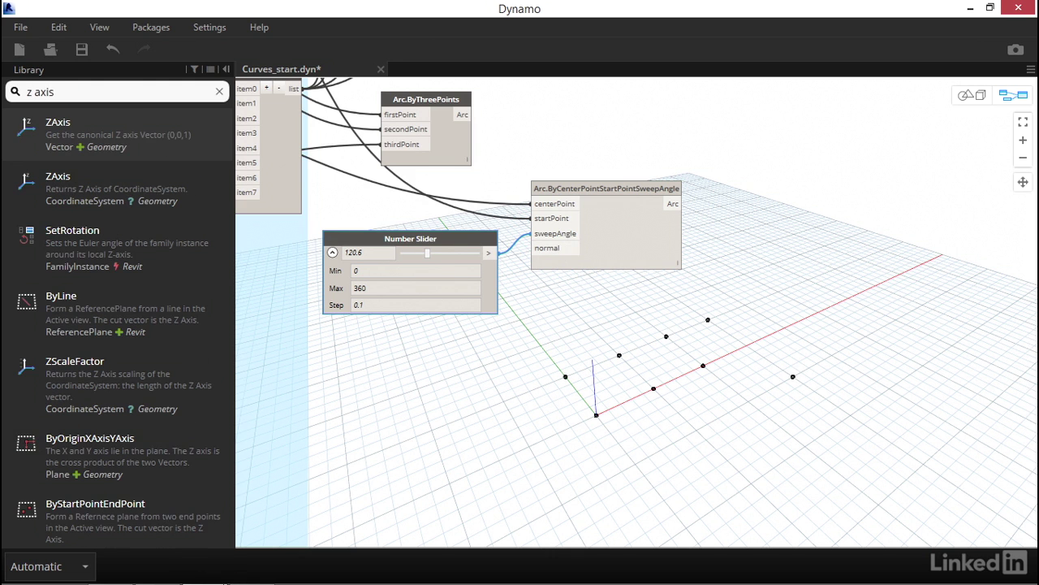
{"action": "left_click", "coordinate": [120, 139]}
{"action": "left_click_drag", "start_coordinate": [616, 329], "coordinate": [453, 363]}
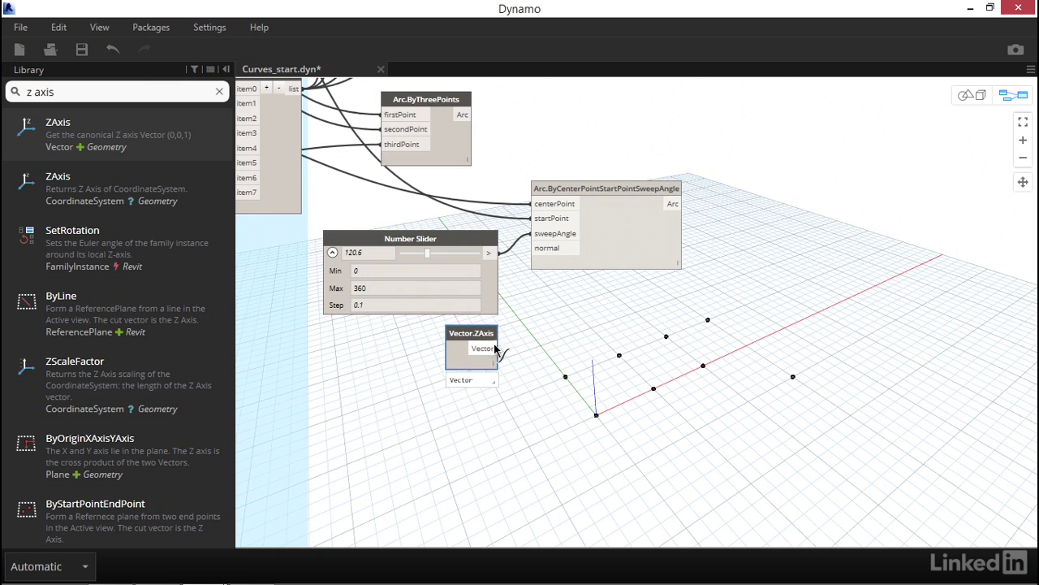
{"action": "left_click_drag", "start_coordinate": [493, 348], "coordinate": [546, 248]}
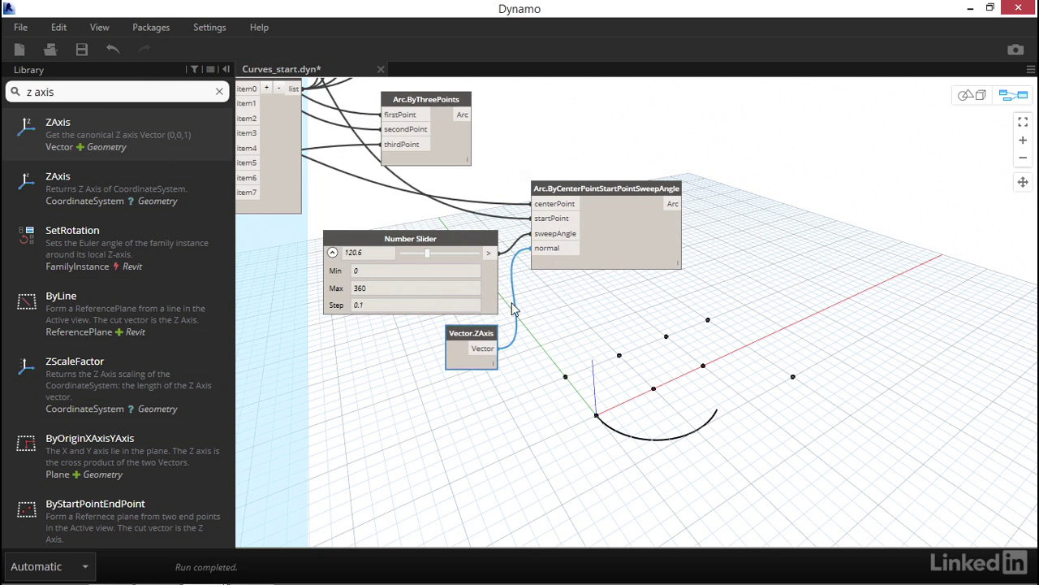
{"action": "mouse_move", "coordinate": [429, 258]}
{"action": "left_mouse_down"}
{"action": "mouse_move", "coordinate": [471, 259]}
{"action": "mouse_move", "coordinate": [430, 276]}
{"action": "left_mouse_up"}
Select both arc nodes and their inputs and group them as 'Arcs'
{"action": "middle_click_drag", "start_coordinate": [581, 374], "coordinate": [578, 471]}
{"action": "left_click_drag", "start_coordinate": [513, 213], "coordinate": [651, 219]}
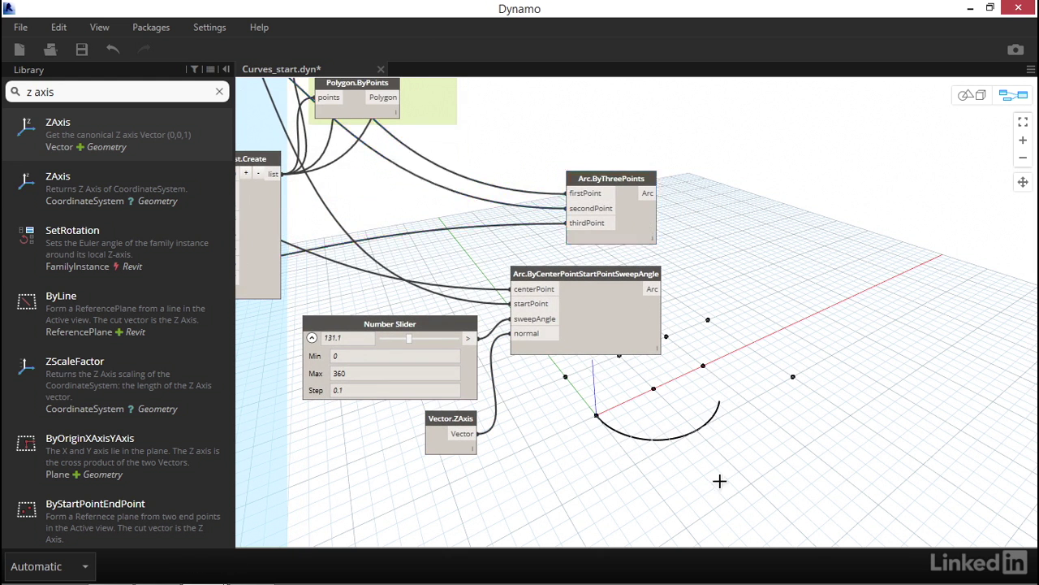
{"action": "left_click_drag", "start_coordinate": [719, 480], "coordinate": [345, 170]}
{"action": "key", "text": "ctrl+g"}
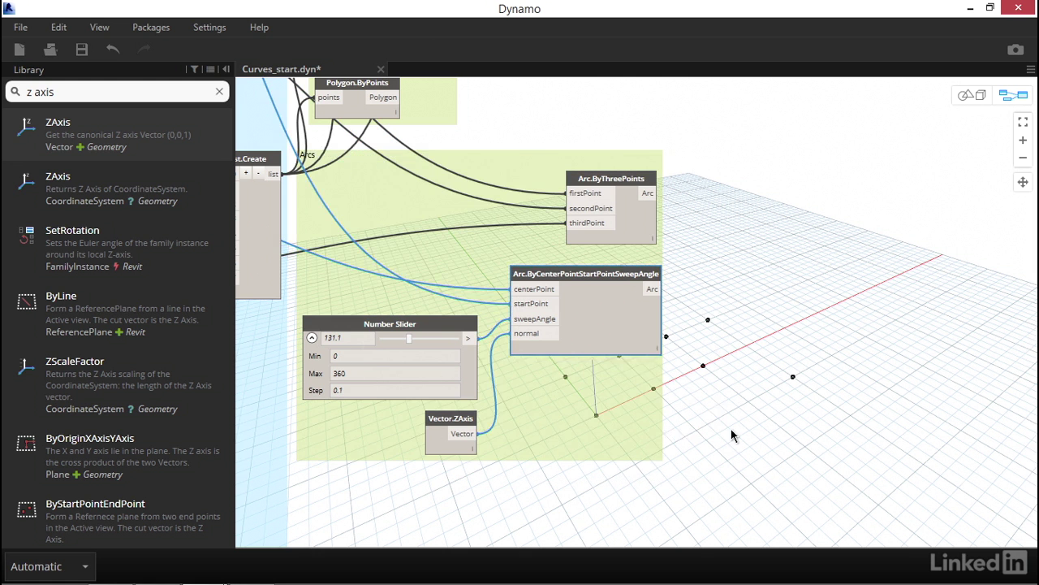
Add a NurbsCurve.ByControlPoints node and feed it the List.Create point list
{"action": "scroll", "coordinate": [731, 428], "scroll_direction": "down", "scroll_amount": 3}
{"action": "left_click_drag", "start_coordinate": [774, 410], "coordinate": [557, 91]}
{"action": "scroll", "coordinate": [617, 390], "scroll_direction": "up", "scroll_amount": 5}
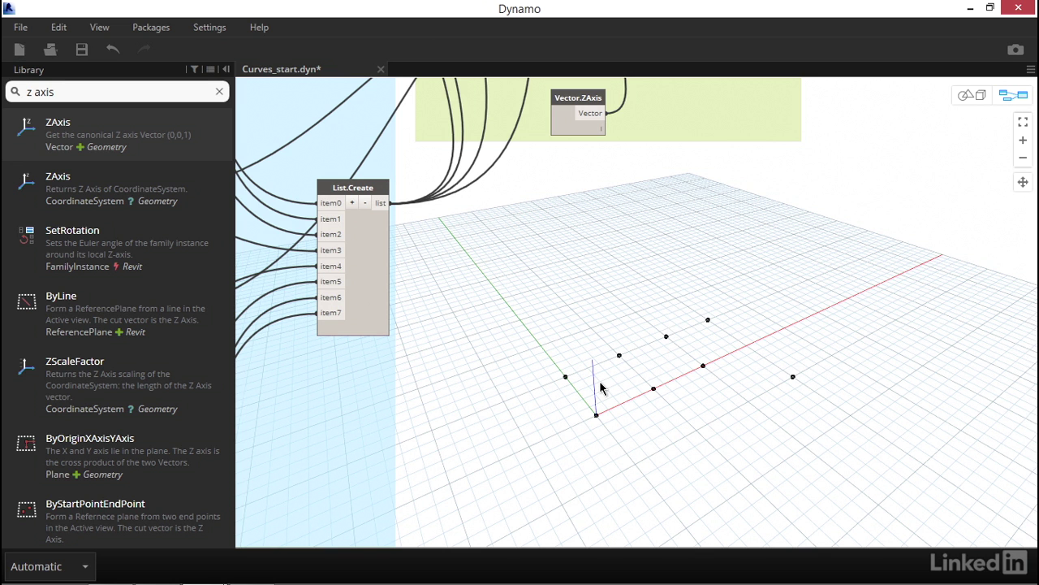
{"action": "left_click", "coordinate": [219, 91]}
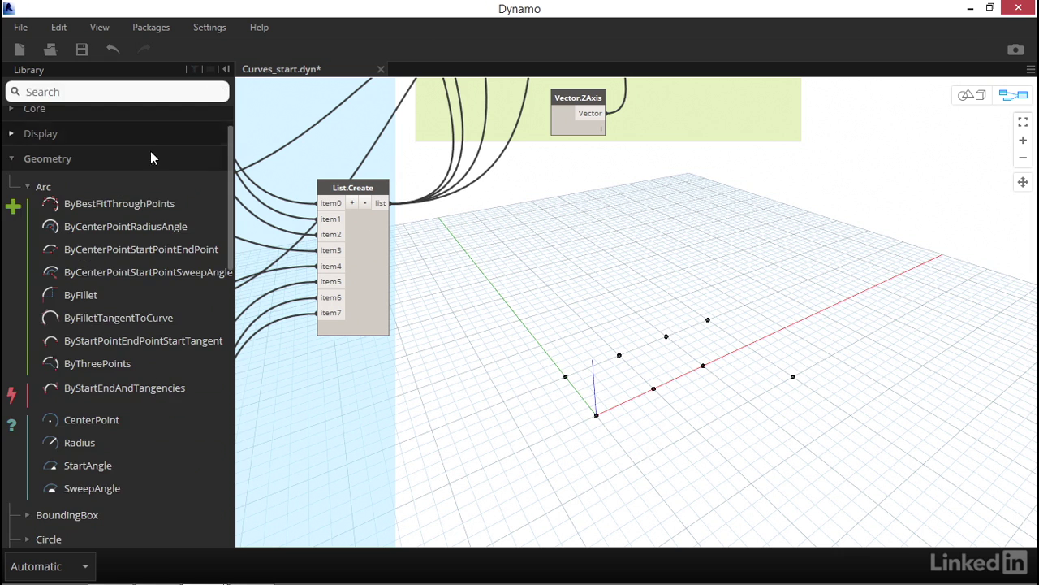
{"action": "left_click", "coordinate": [108, 184]}
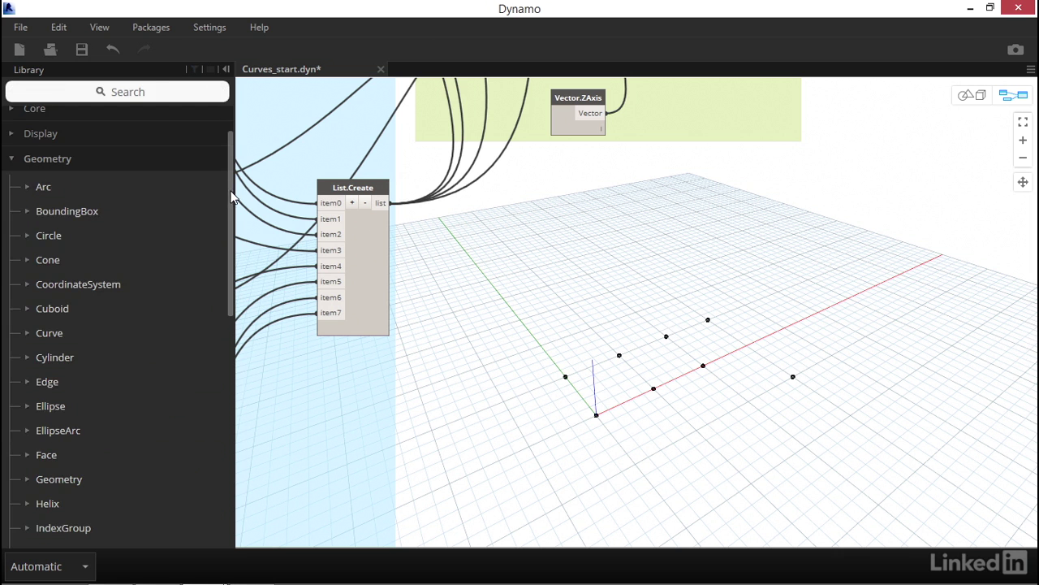
{"action": "scroll", "coordinate": [230, 212], "scroll_direction": "down", "scroll_amount": 1}
{"action": "left_click_drag", "start_coordinate": [229, 213], "coordinate": [222, 346]}
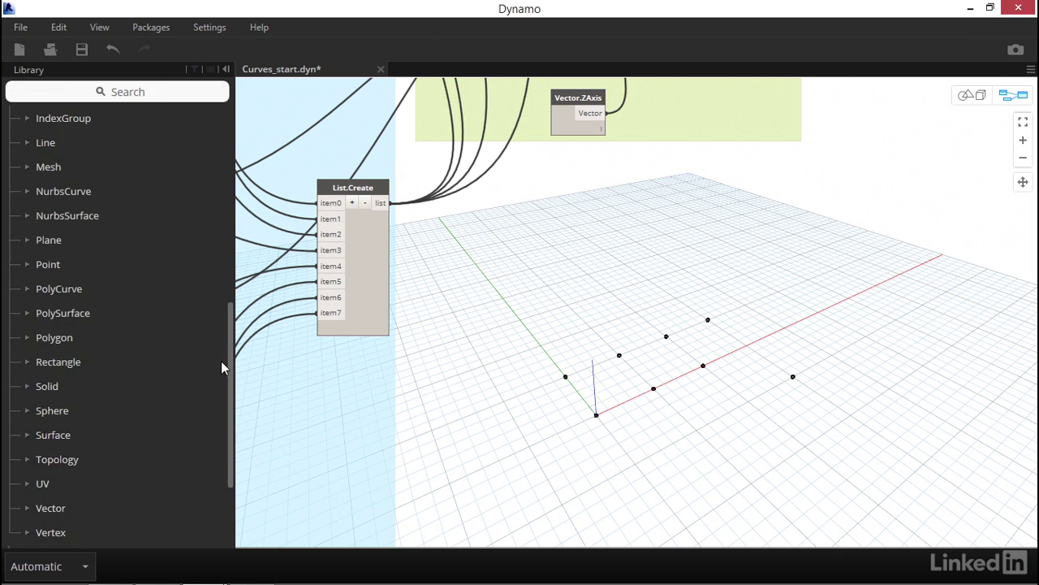
{"action": "left_click", "coordinate": [89, 195]}
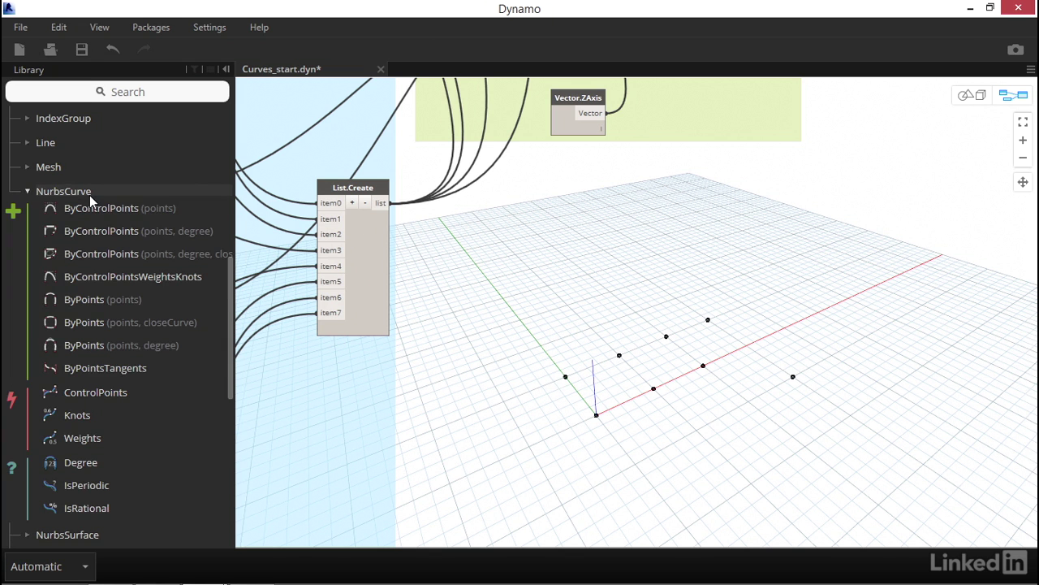
{"action": "left_click", "coordinate": [150, 236]}
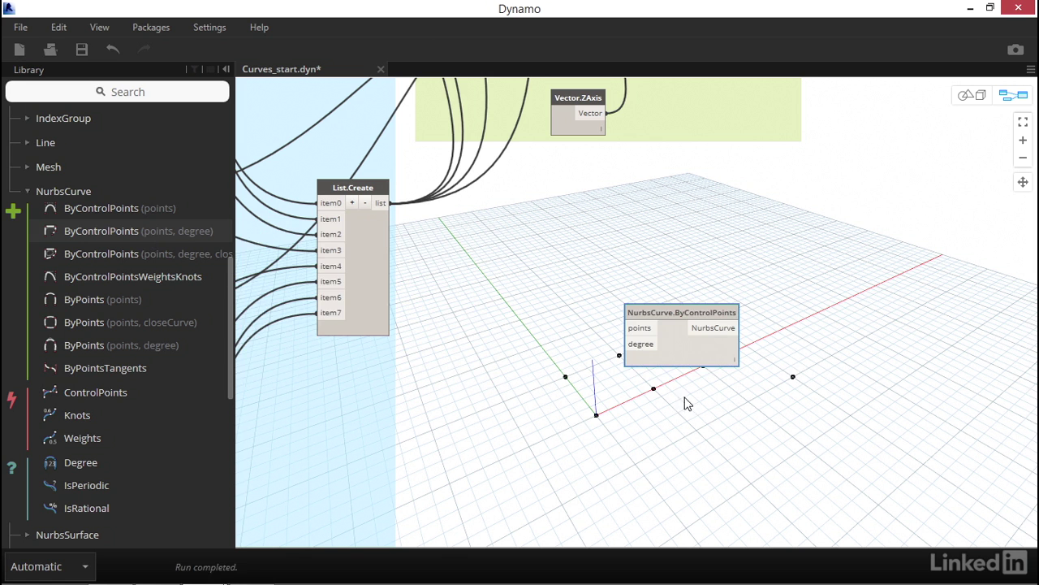
{"action": "left_click_drag", "start_coordinate": [689, 360], "coordinate": [610, 240]}
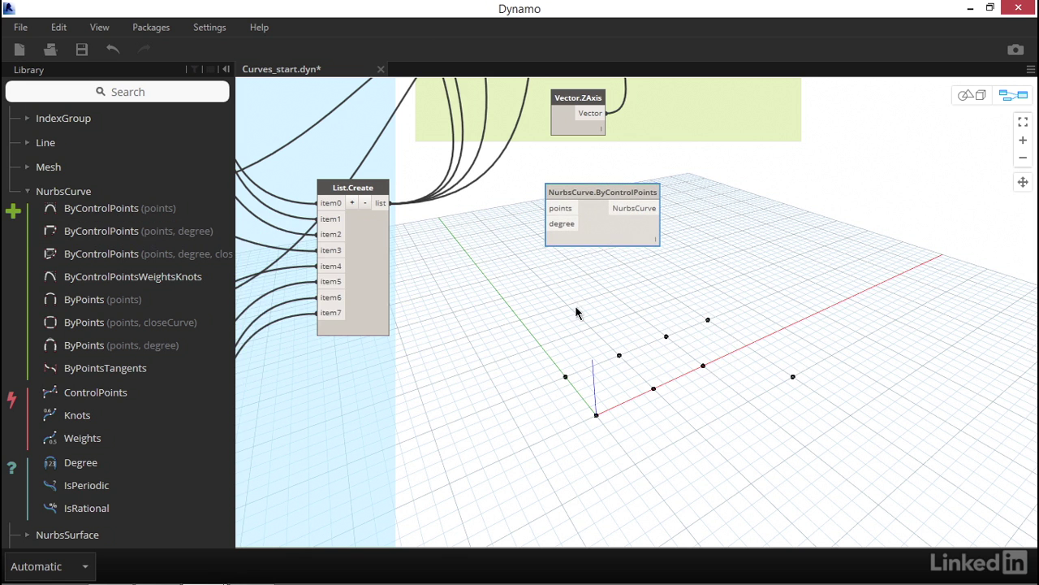
{"action": "left_click", "coordinate": [388, 203]}
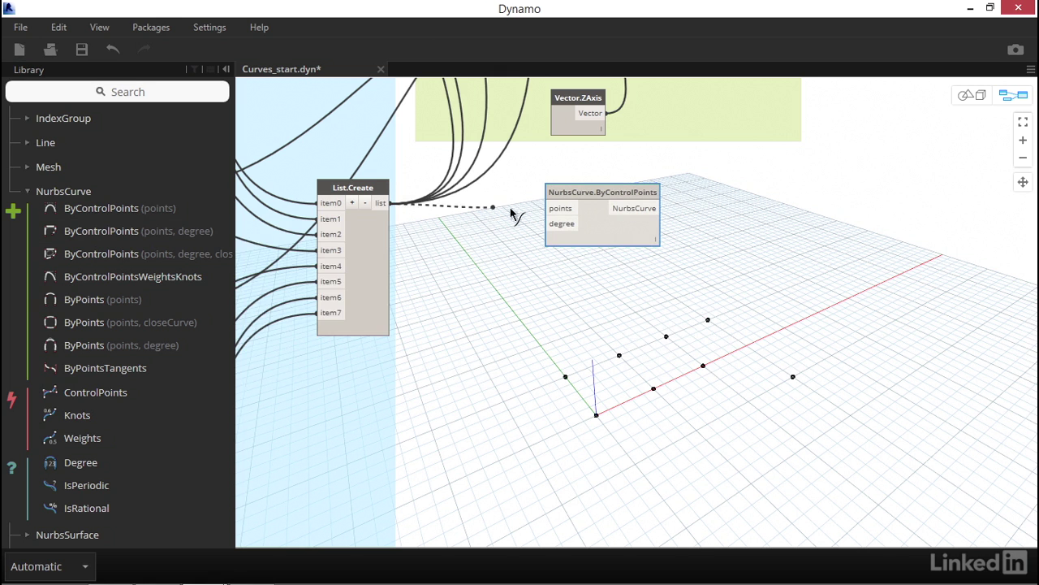
{"action": "left_click", "coordinate": [555, 213]}
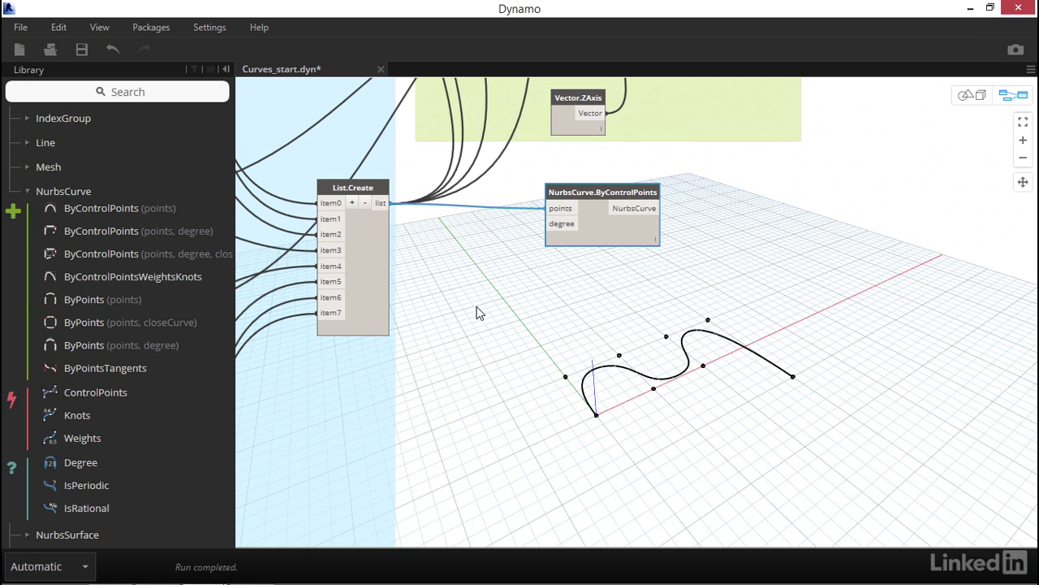
Add an Integer Slider with minimum 1 and maximum 7
{"action": "left_click", "coordinate": [174, 92]}
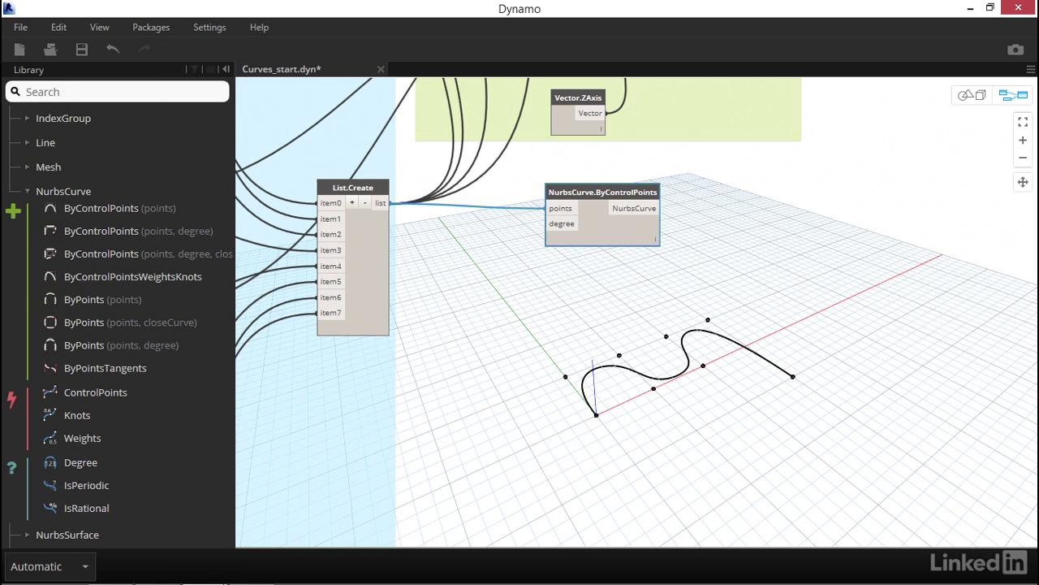
{"action": "type", "text": "integer"}
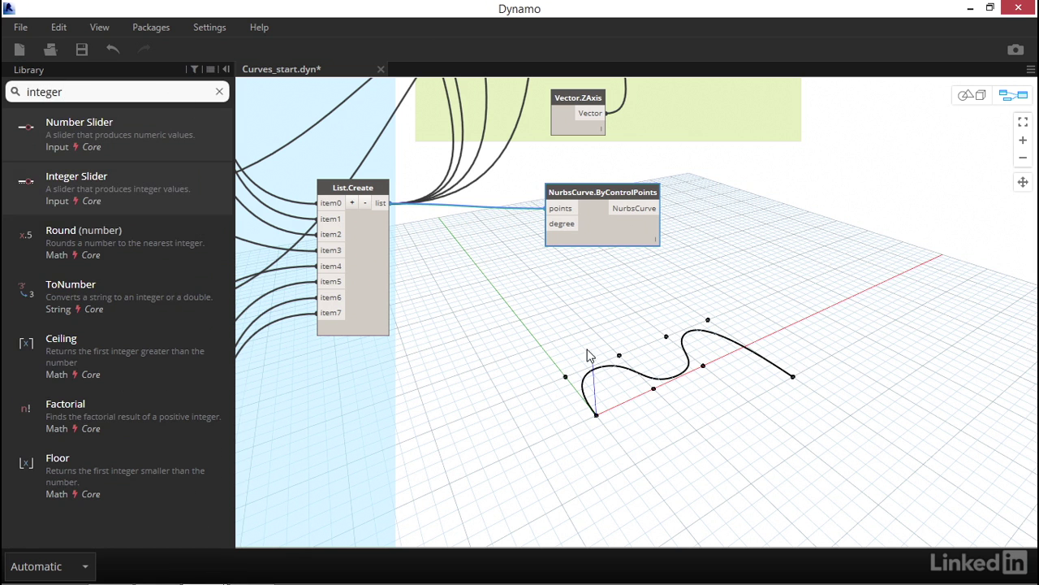
{"action": "left_click_drag", "start_coordinate": [657, 347], "coordinate": [432, 291]}
{"action": "left_click", "coordinate": [430, 293]}
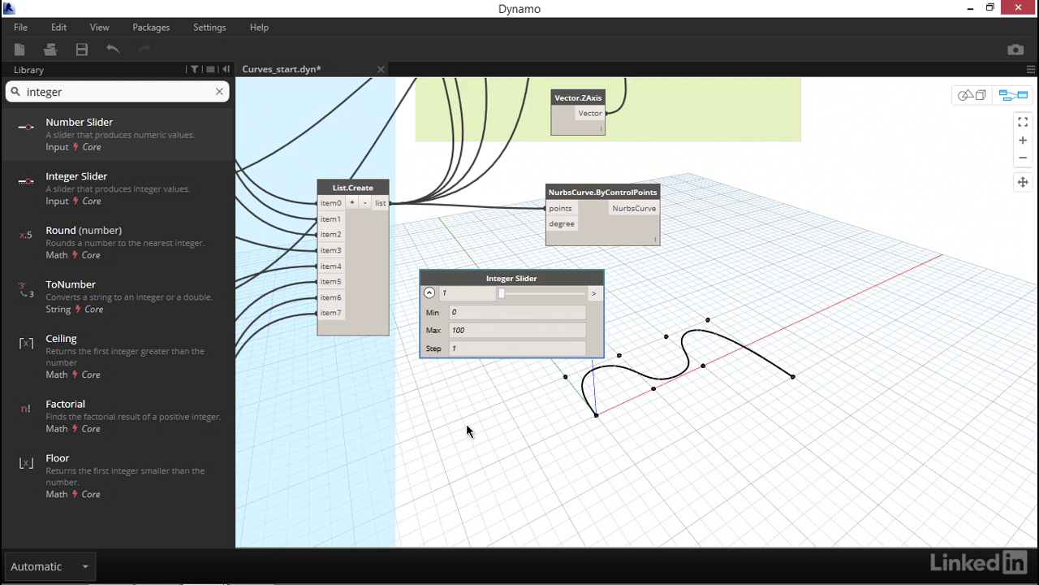
{"action": "left_click", "coordinate": [475, 312]}
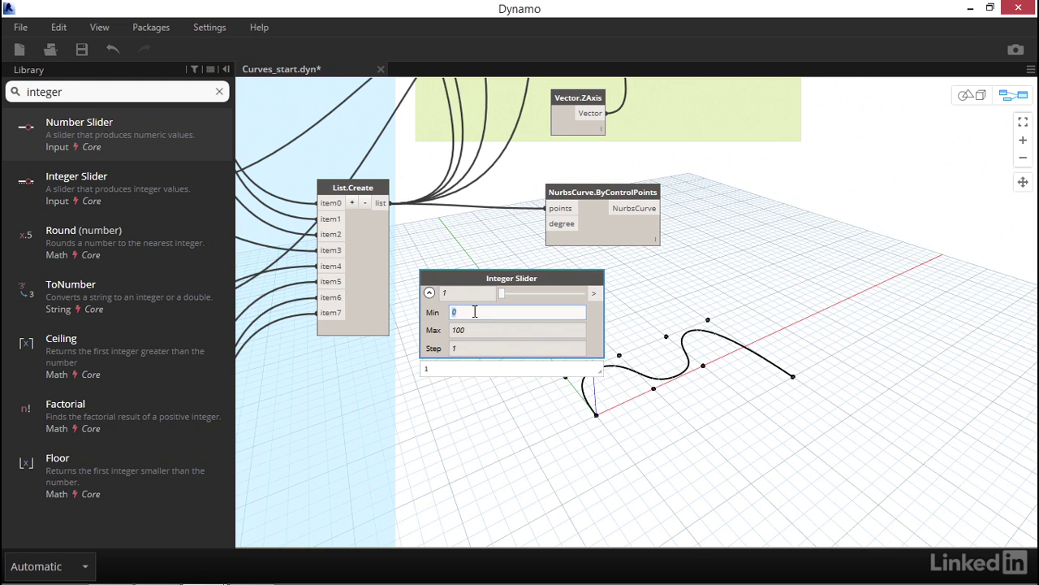
{"action": "type", "text": "1"}
{"action": "left_click", "coordinate": [477, 330]}
{"action": "type", "text": "7"}
{"action": "left_click", "coordinate": [510, 383]}
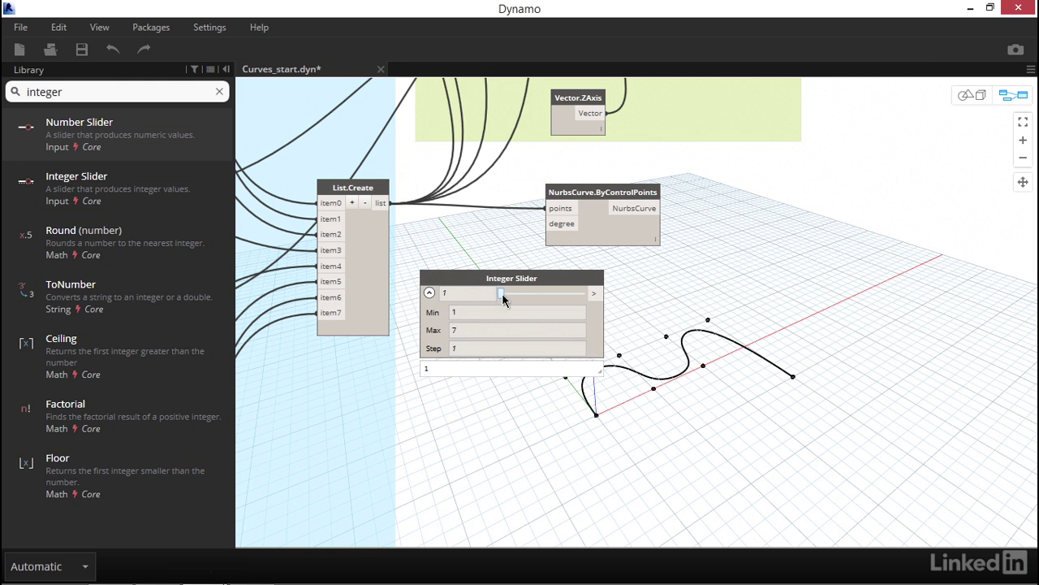
Connect the Integer Slider to the curve's degree input and set it to 3
{"action": "left_click_drag", "start_coordinate": [599, 292], "coordinate": [549, 223]}
{"action": "middle_click_drag", "start_coordinate": [549, 224], "coordinate": [490, 168]}
{"action": "left_click_drag", "start_coordinate": [445, 238], "coordinate": [472, 247]}
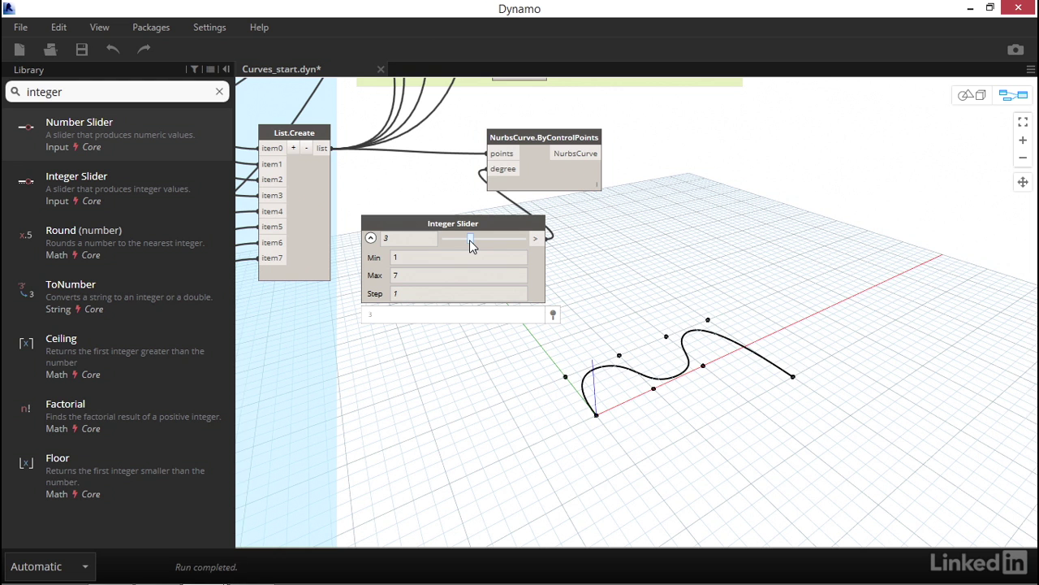
{"action": "left_click_drag", "start_coordinate": [472, 246], "coordinate": [429, 247]}
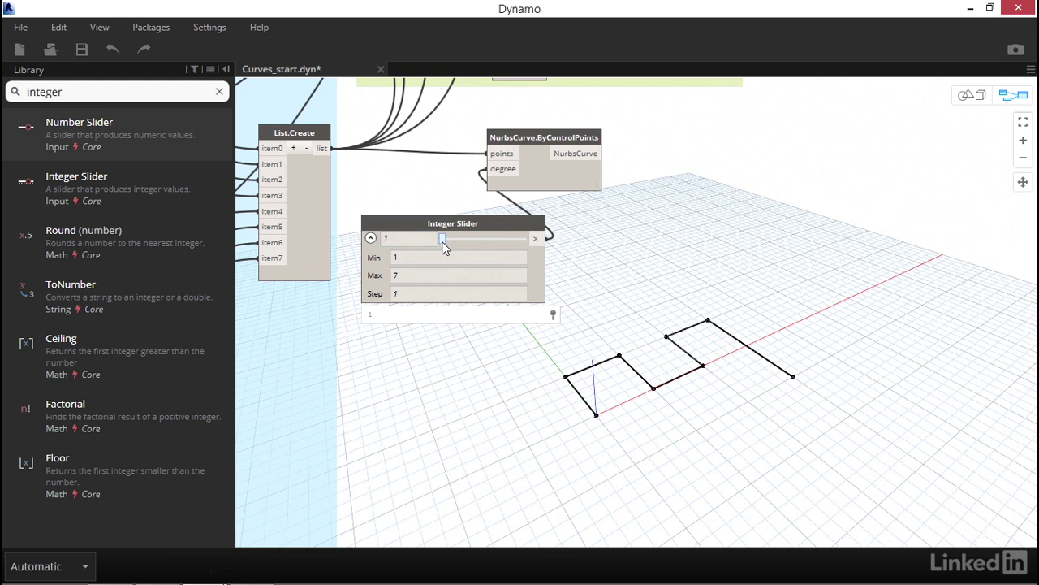
{"action": "left_click_drag", "start_coordinate": [443, 242], "coordinate": [526, 239]}
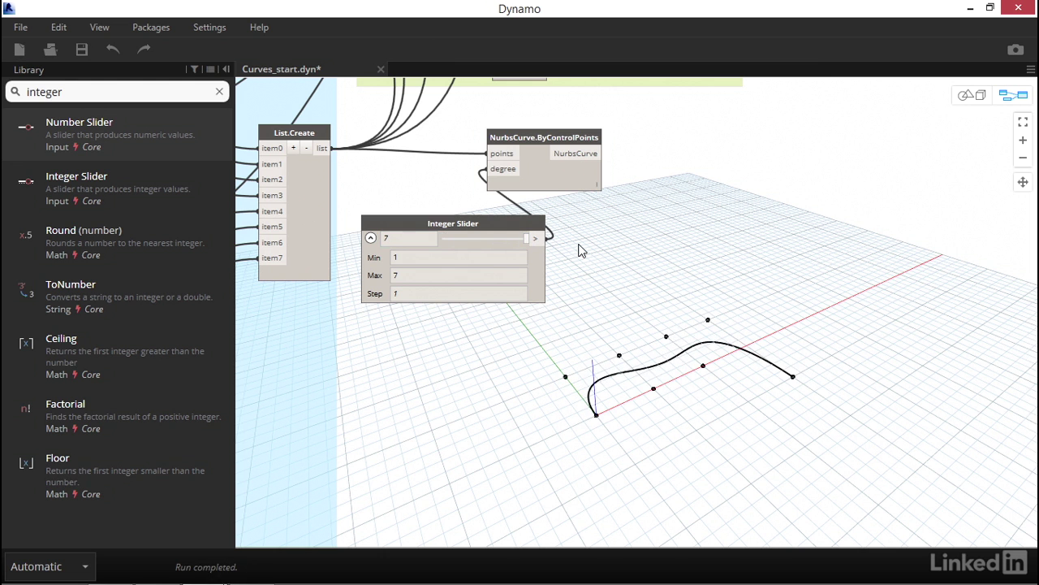
{"action": "left_click_drag", "start_coordinate": [527, 239], "coordinate": [473, 243]}
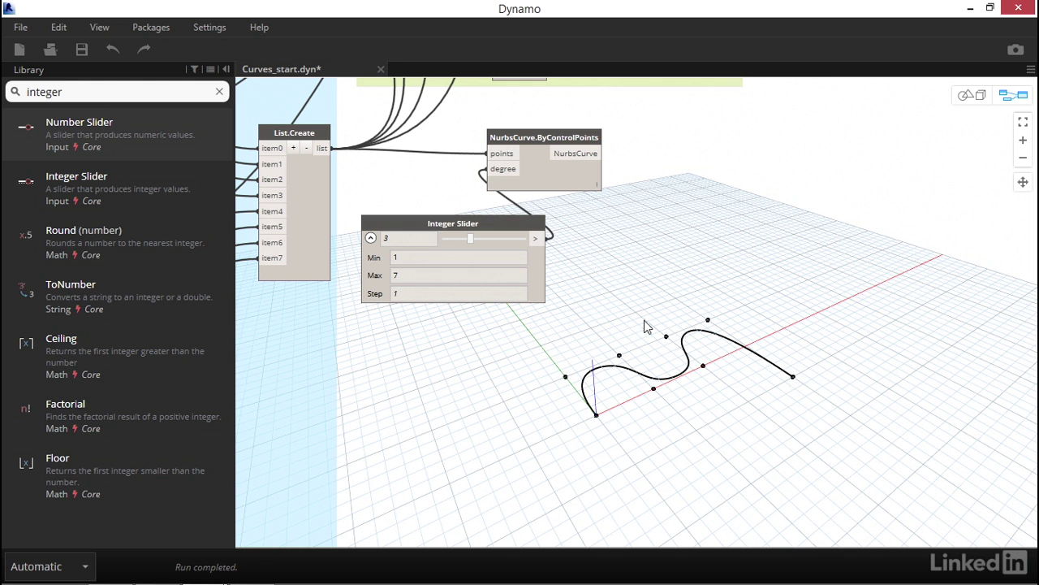
Hide the NurbsCurve.ByControlPoints preview and adjust the shared degree slider
{"action": "right_click", "coordinate": [529, 169]}
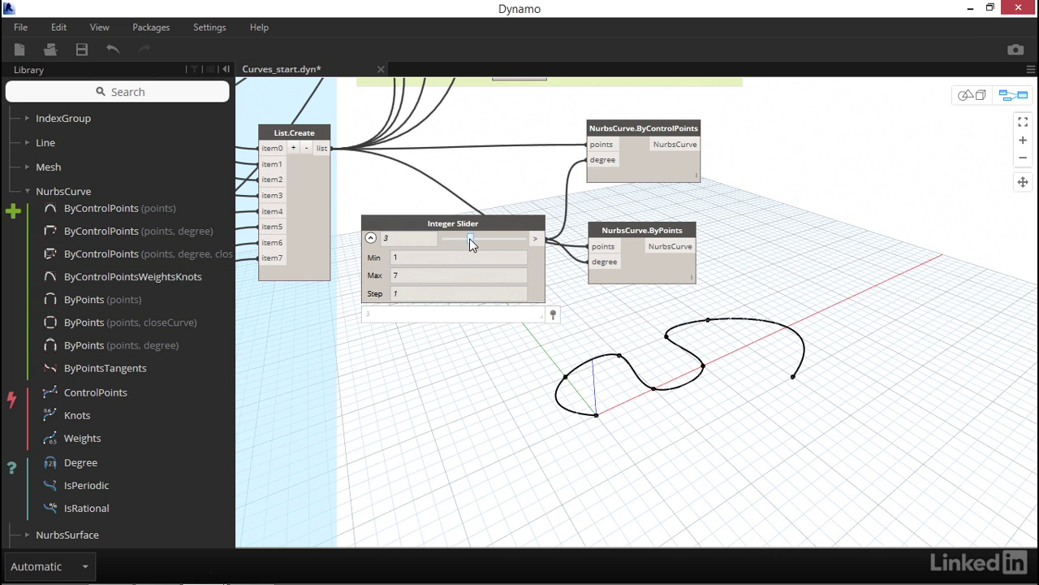
{"action": "mouse_move", "coordinate": [469, 240]}
{"action": "left_mouse_down"}
{"action": "mouse_move", "coordinate": [437, 239]}
{"action": "mouse_move", "coordinate": [476, 239]}
{"action": "left_mouse_up"}
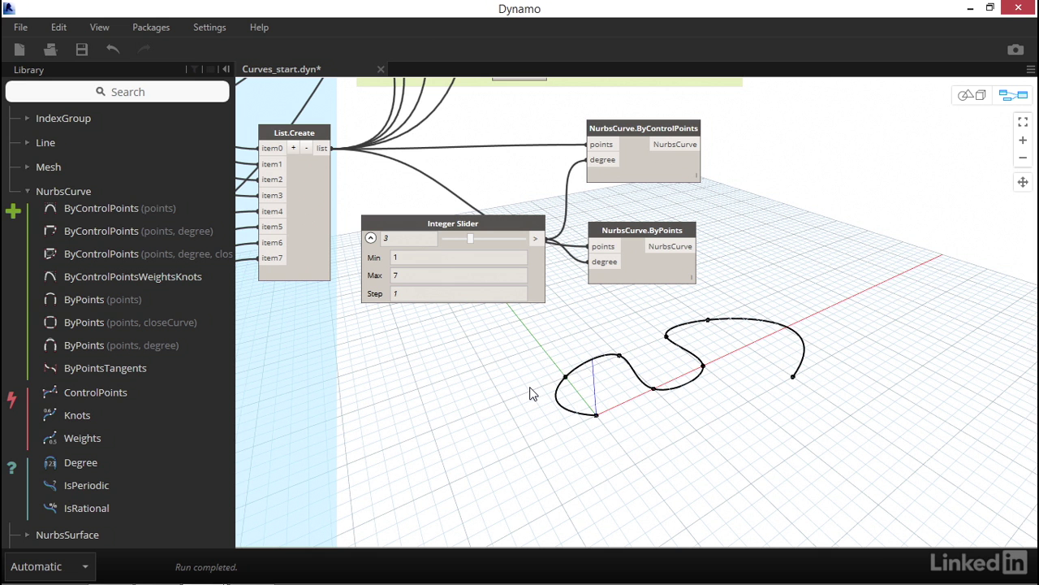
Set the z value of the point at x 15, y 5 to 10
{"action": "scroll", "coordinate": [530, 393], "scroll_direction": "down", "scroll_amount": 6}
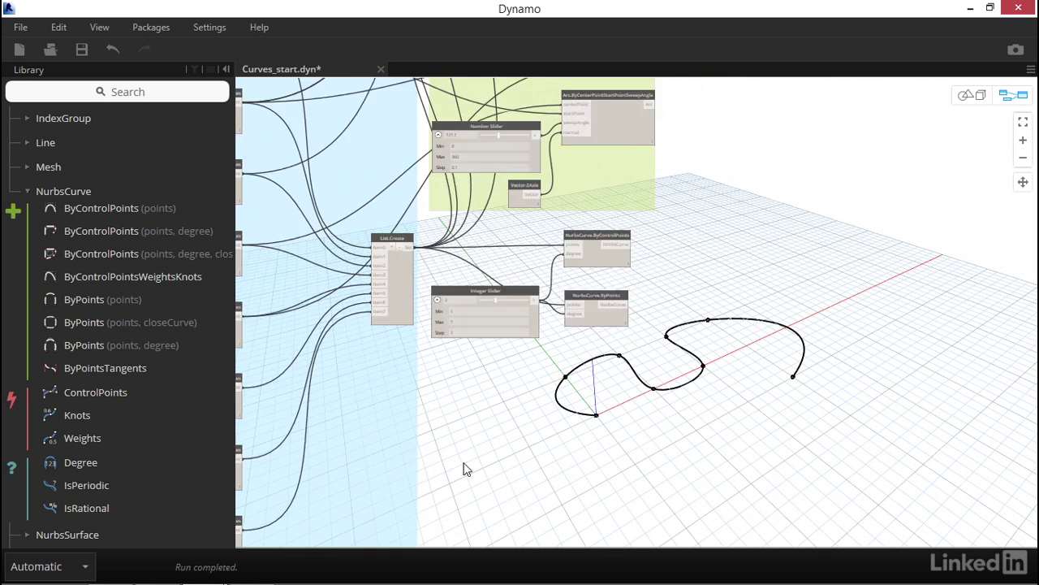
{"action": "scroll", "coordinate": [315, 369], "scroll_direction": "up", "scroll_amount": 5}
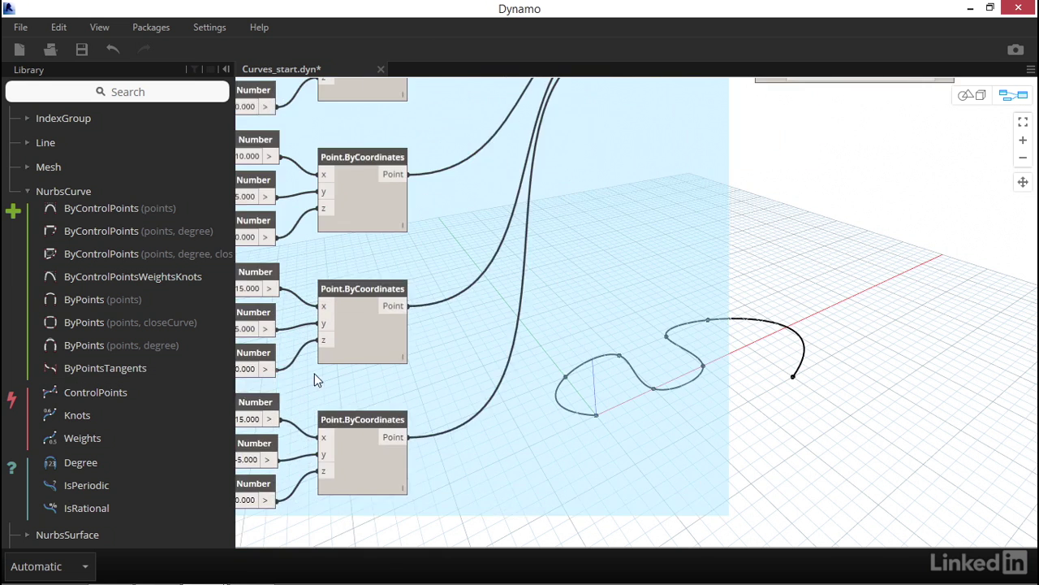
{"action": "double_click", "coordinate": [310, 338]}
{"action": "type", "text": "10"}
{"action": "left_click", "coordinate": [264, 343]}
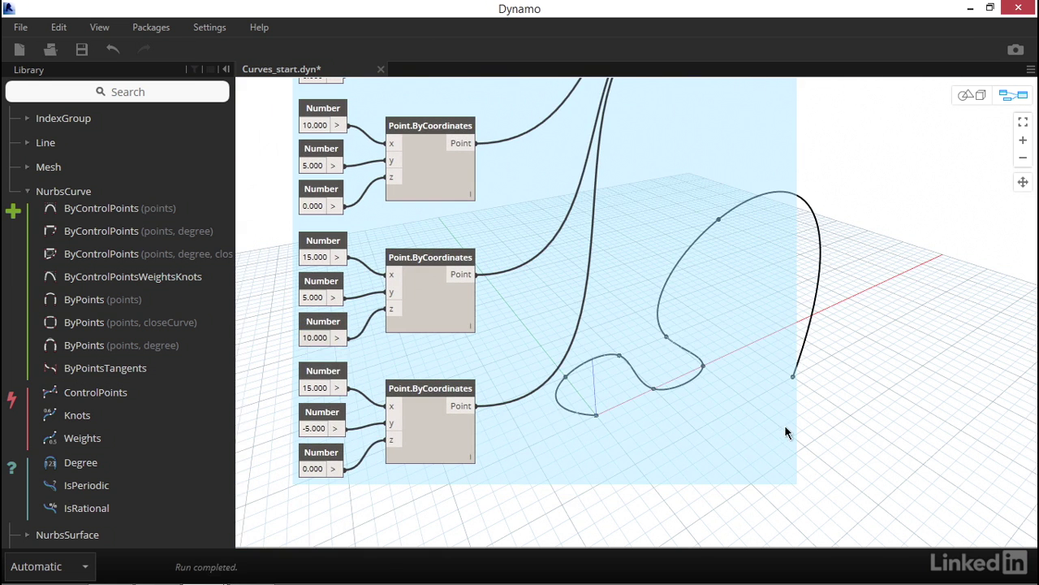
Orbit the 3D preview to a low angle to inspect the raised curve loop
{"action": "scroll", "coordinate": [784, 425], "scroll_direction": "down", "scroll_amount": 4}
{"action": "middle_click_drag", "start_coordinate": [735, 401], "coordinate": [457, 328]}
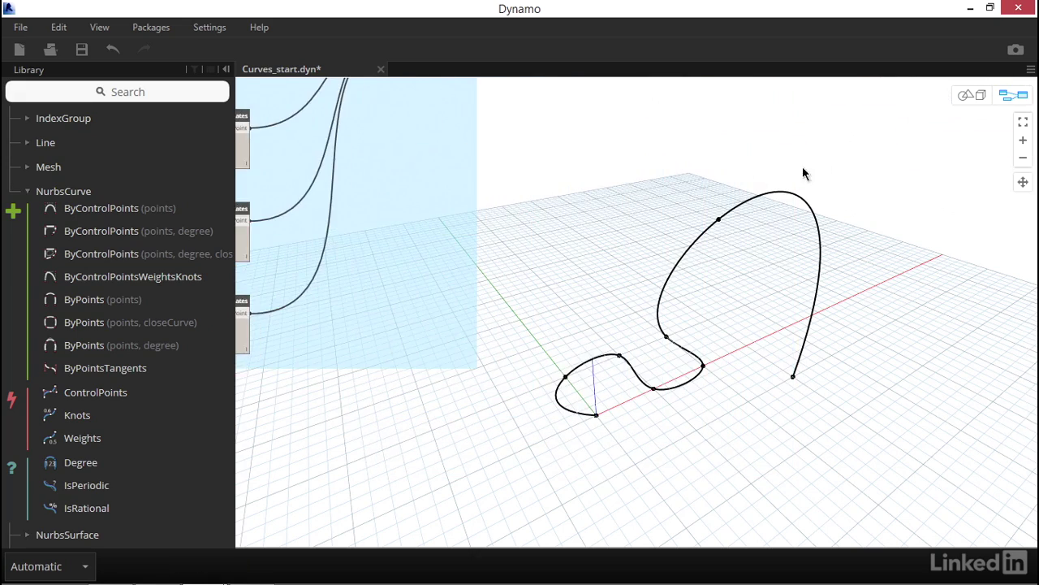
{"action": "key", "text": "ctrl+b"}
{"action": "right_click_drag", "start_coordinate": [893, 391], "coordinate": [367, 337]}
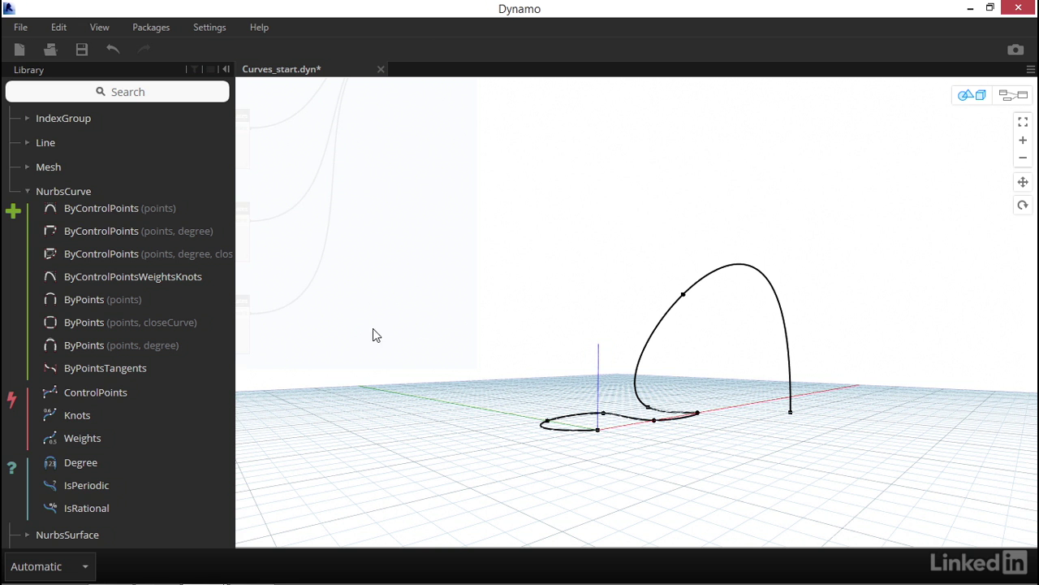
Back in the graph view, move the control-points curve node and degree slider down
{"action": "left_click", "coordinate": [1011, 95]}
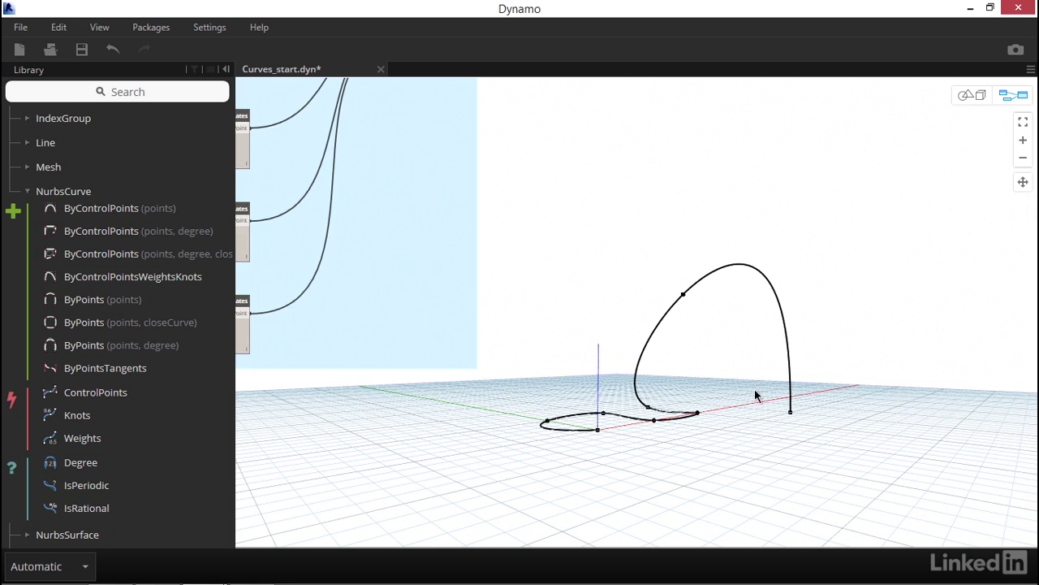
{"action": "scroll", "coordinate": [696, 411], "scroll_direction": "down", "scroll_amount": 3}
{"action": "scroll", "coordinate": [607, 371], "scroll_direction": "up", "scroll_amount": 4}
{"action": "left_click_drag", "start_coordinate": [652, 219], "coordinate": [652, 230]}
{"action": "left_click_drag", "start_coordinate": [569, 266], "coordinate": [564, 285]}
Group both NURBS curve nodes with the Integer Slider and title the group 'NurbsCurve'
{"action": "left_click_drag", "start_coordinate": [746, 381], "coordinate": [423, 192]}
{"action": "key", "text": "ctrl+g"}
{"action": "scroll", "coordinate": [422, 185], "scroll_direction": "up", "scroll_amount": 2}
{"action": "left_click", "coordinate": [430, 178]}
{"action": "type", "text": "NurbsCurve"}
{"action": "scroll", "coordinate": [902, 315], "scroll_direction": "down", "scroll_amount": 6}
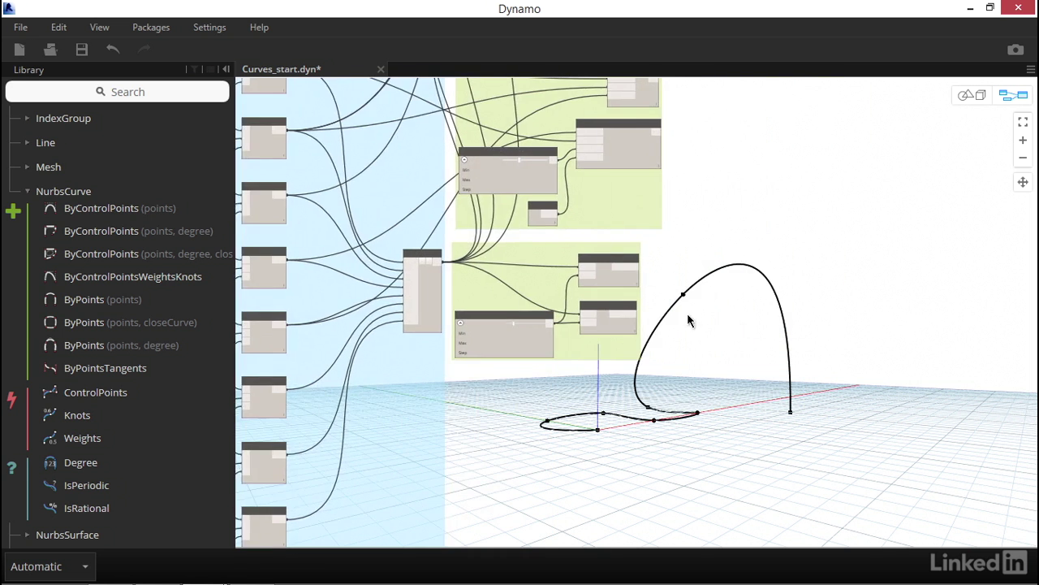
{"action": "middle_click_drag", "start_coordinate": [682, 329], "coordinate": [578, 375]}
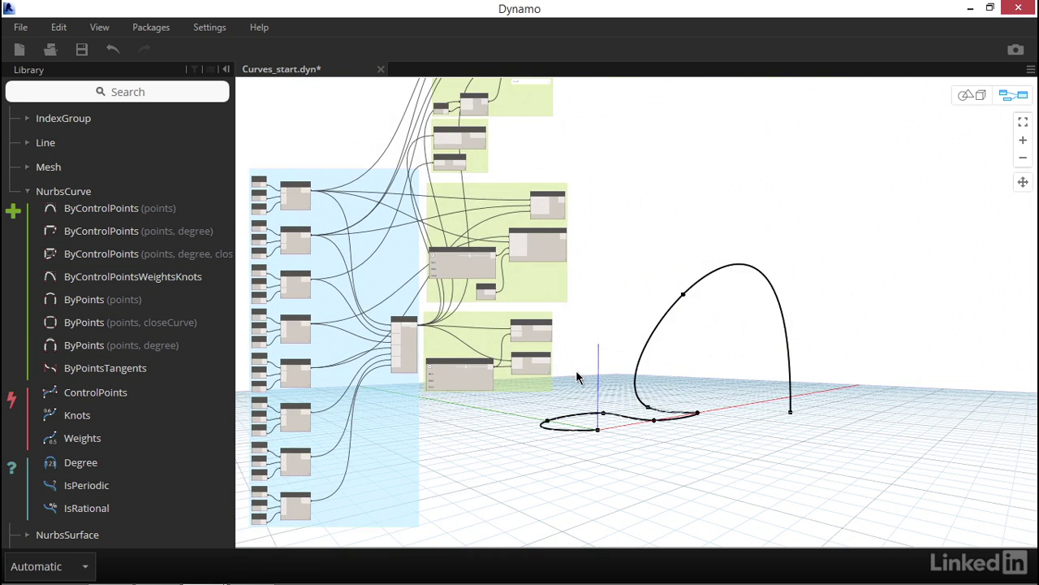
{"action": "scroll", "coordinate": [578, 376], "scroll_direction": "down", "scroll_amount": 2}
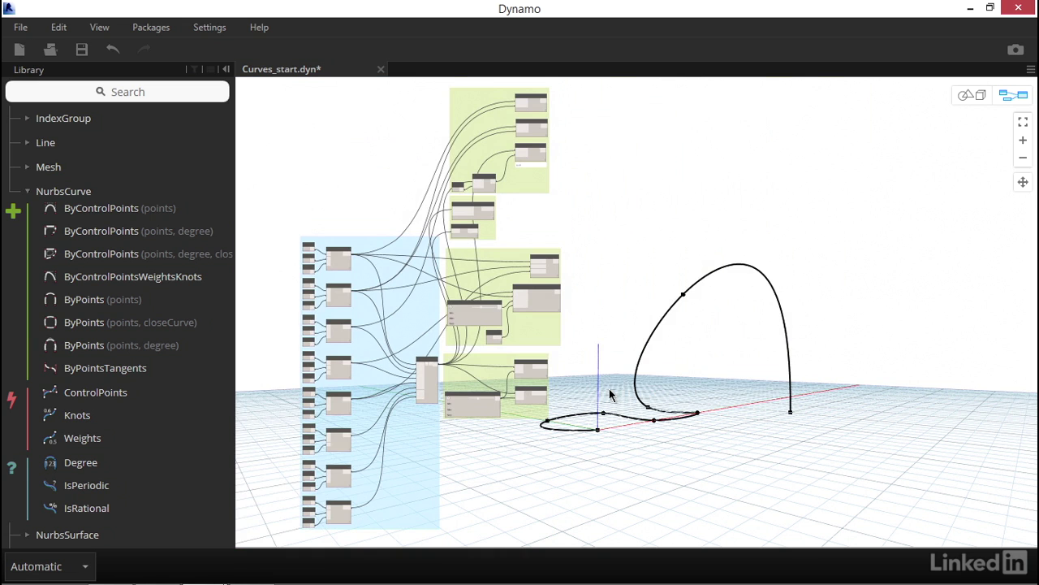